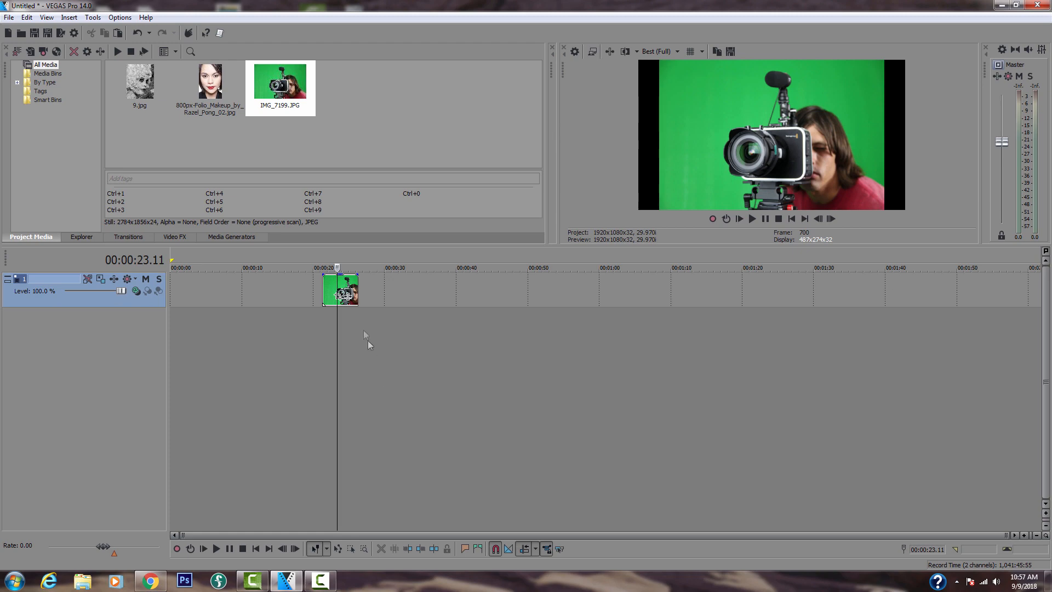
Step: Apply the VEGAS Rays and VEGAS Invert effects to the green-screen camera event on the timeline
click(349, 296)
drag(449, 403, 528, 413)
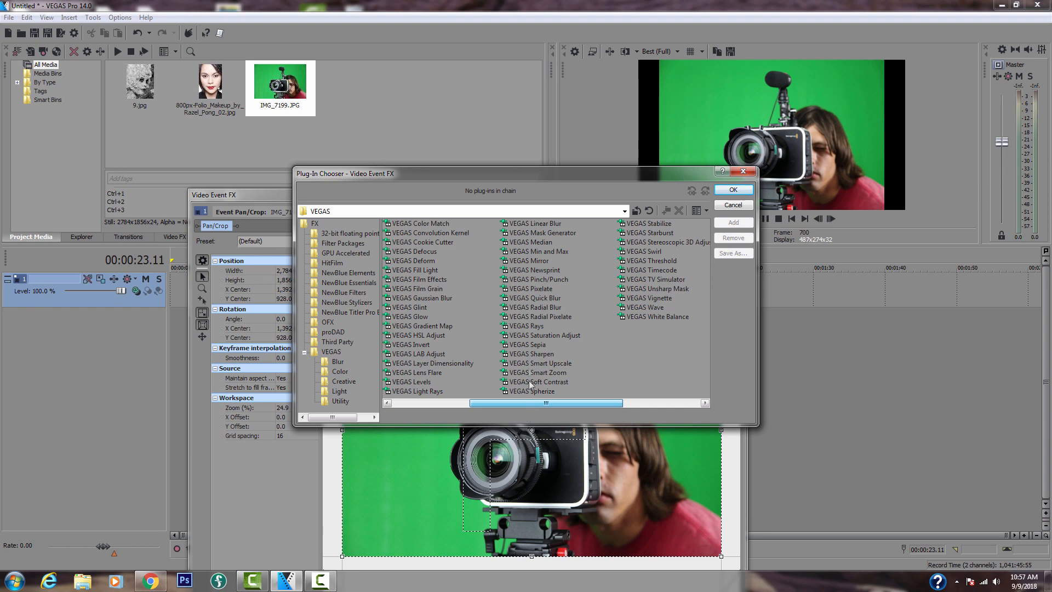
click(524, 326)
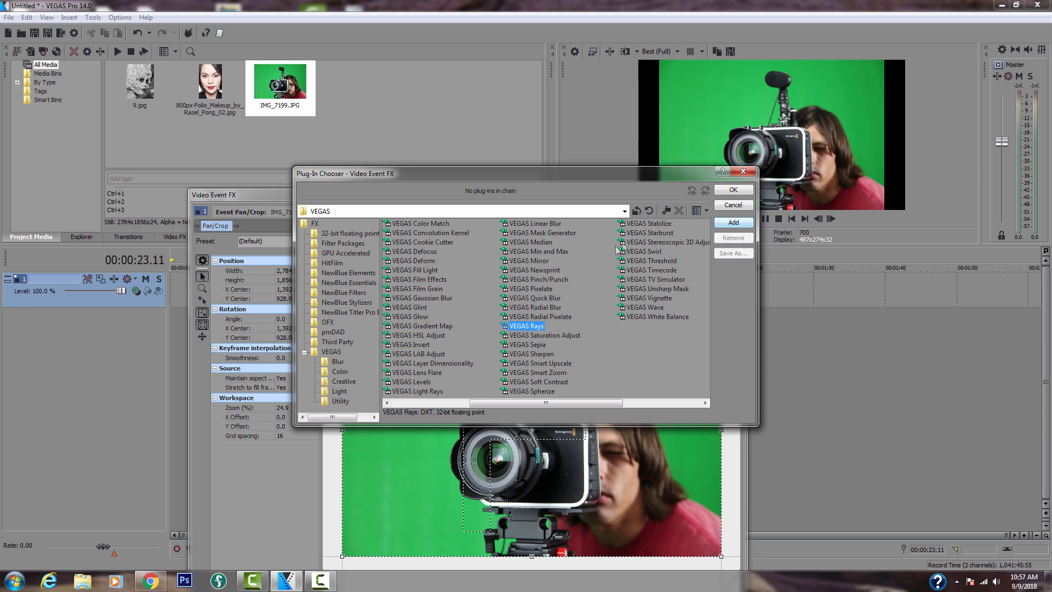
double_click(518, 328)
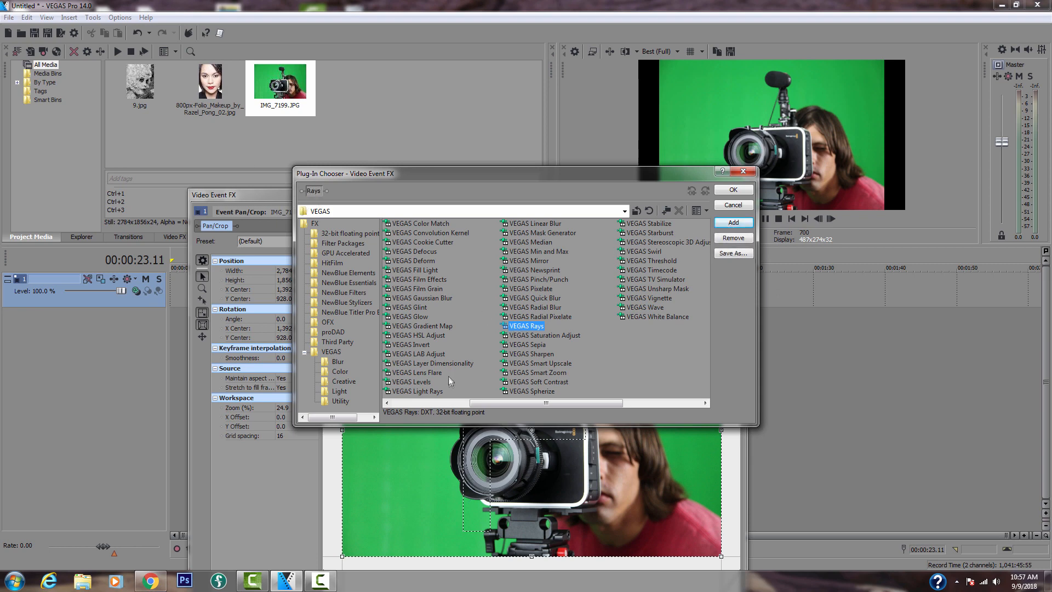
double_click(415, 345)
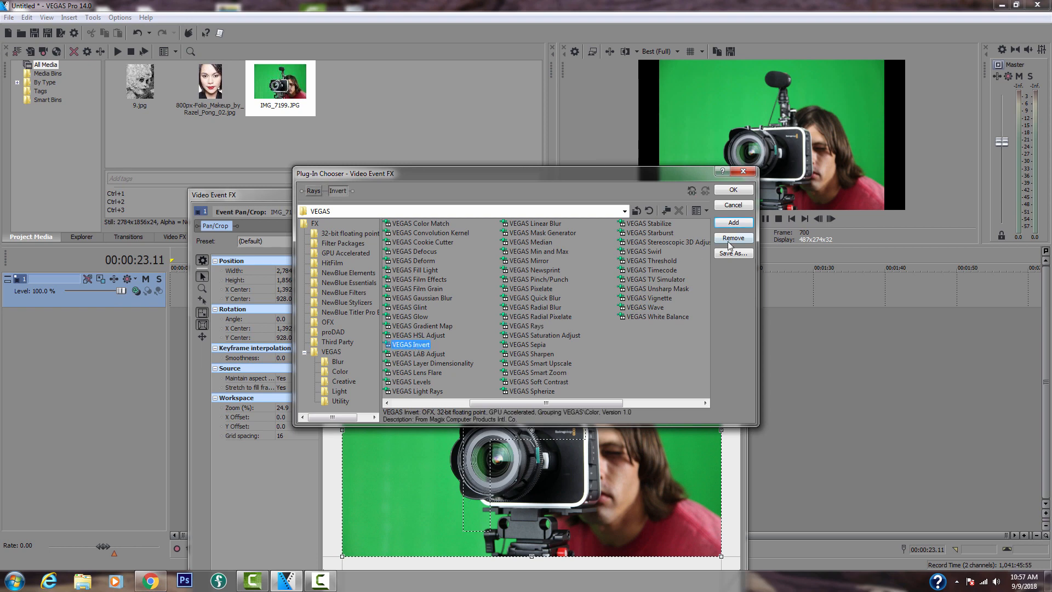
click(733, 190)
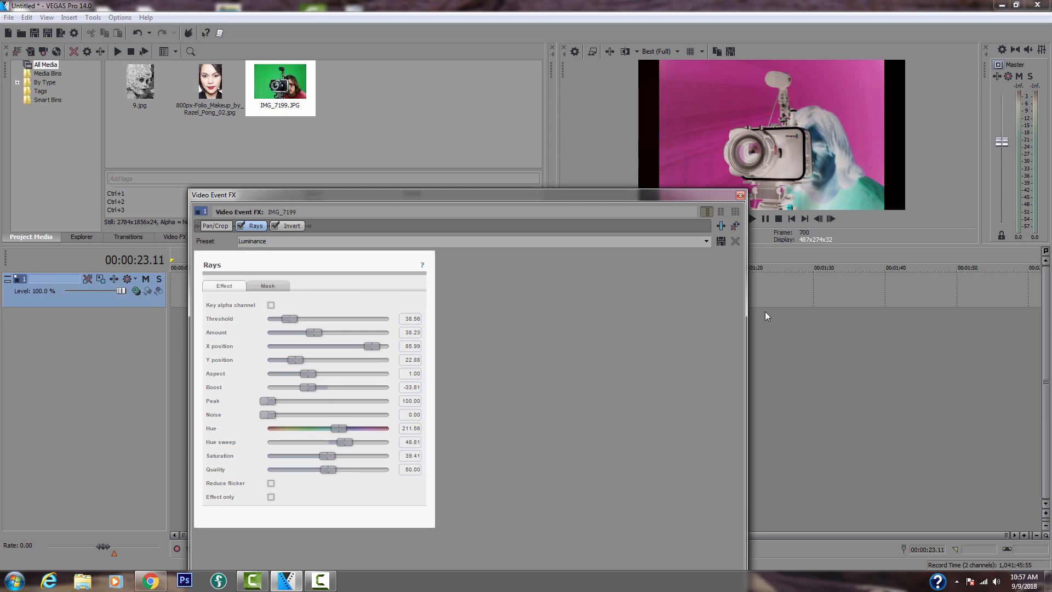
Step: Crop the green-screen camera event with the 16:9 Widescreen TV aspect ratio preset
drag(568, 200, 521, 363)
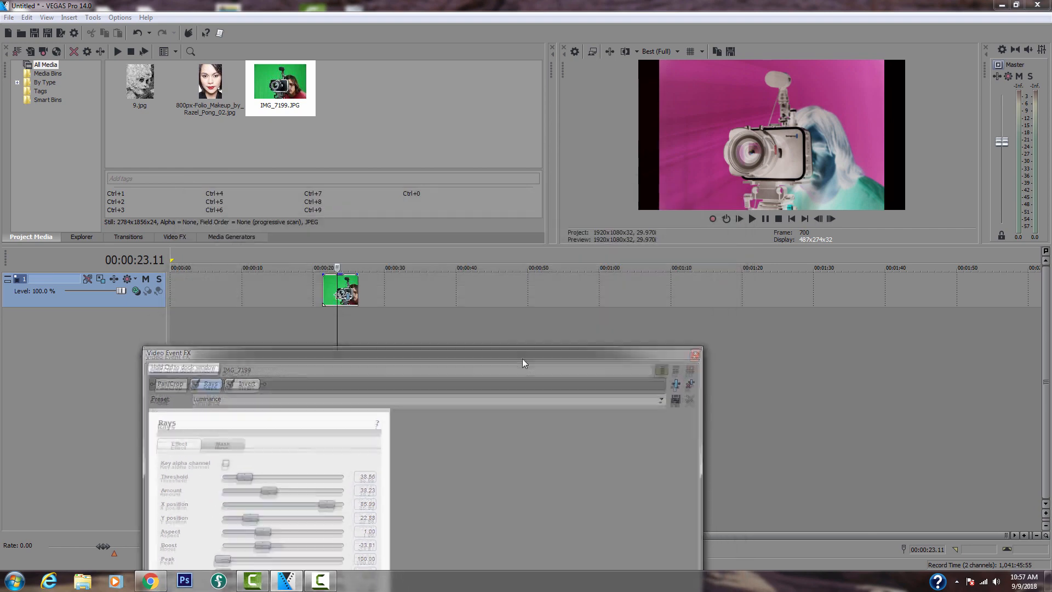
click(341, 301)
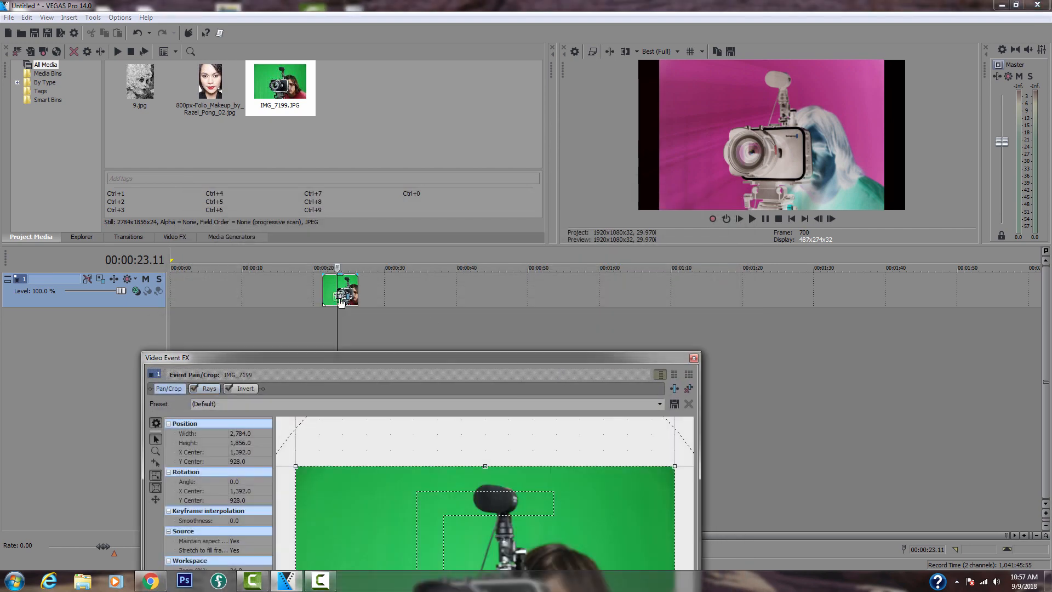
drag(413, 361, 430, 177)
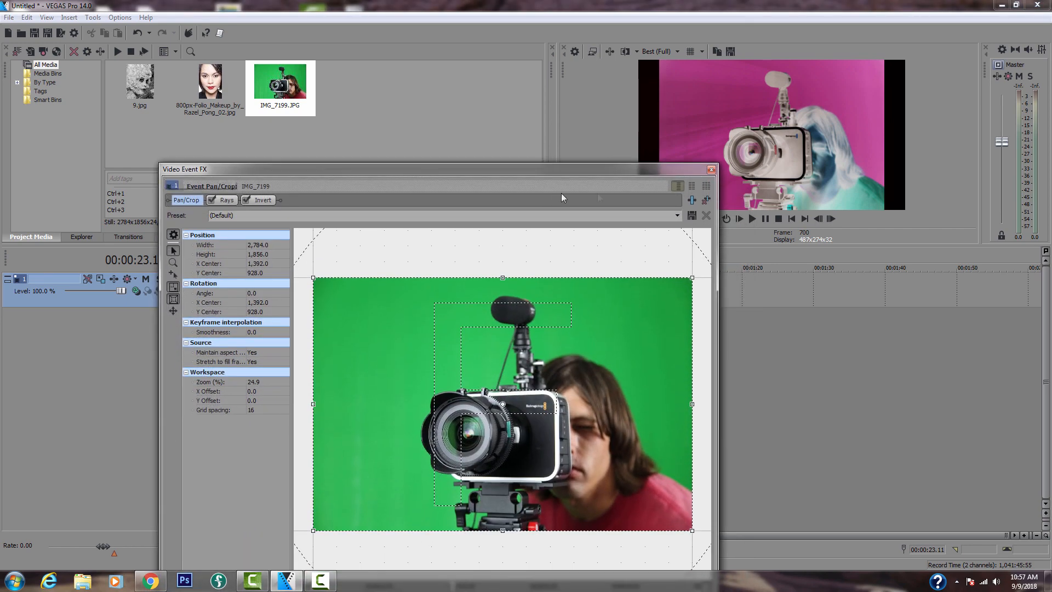
click(677, 217)
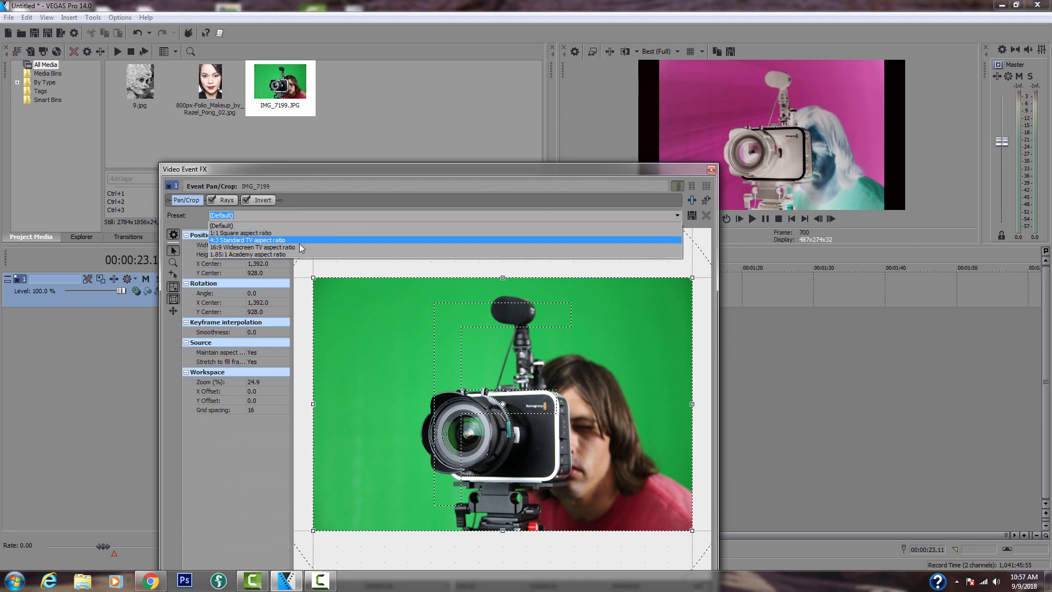
click(647, 248)
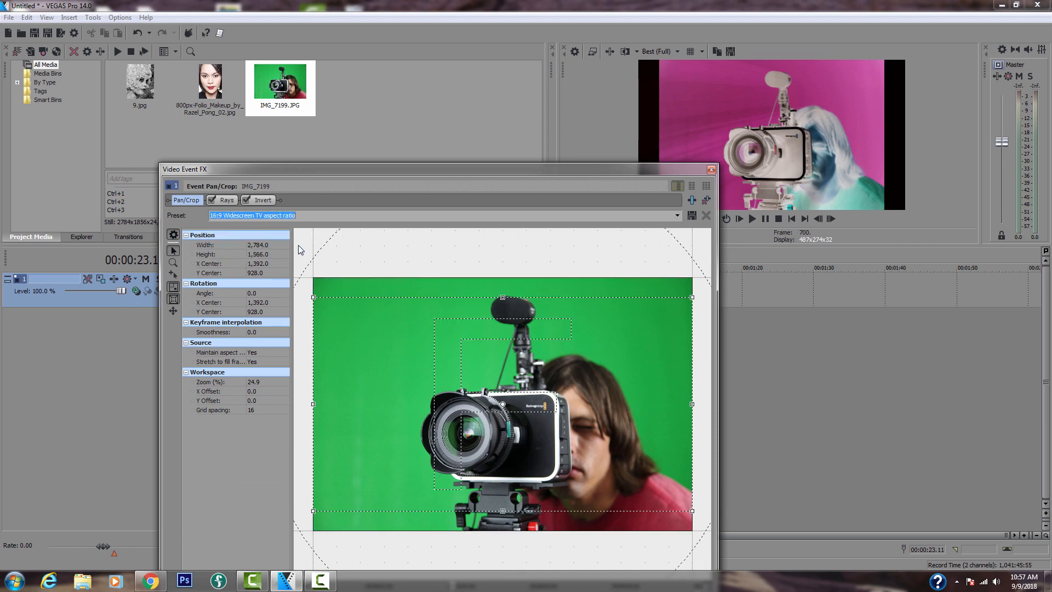
click(711, 170)
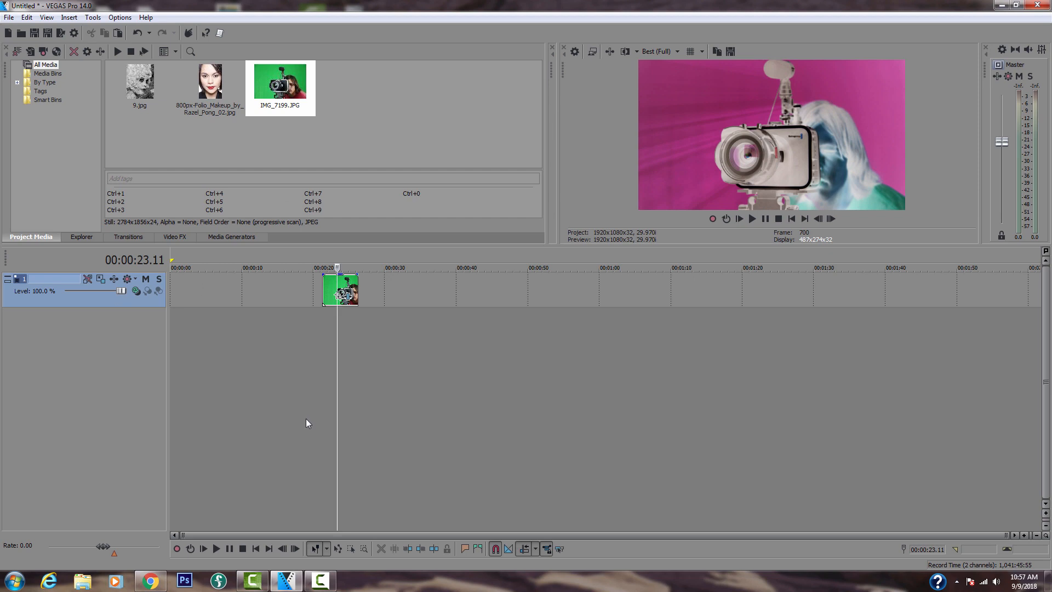
Step: Lower the Rays effect's threshold to about 30.75 and its amount to about 12.89 on the camera event
click(352, 303)
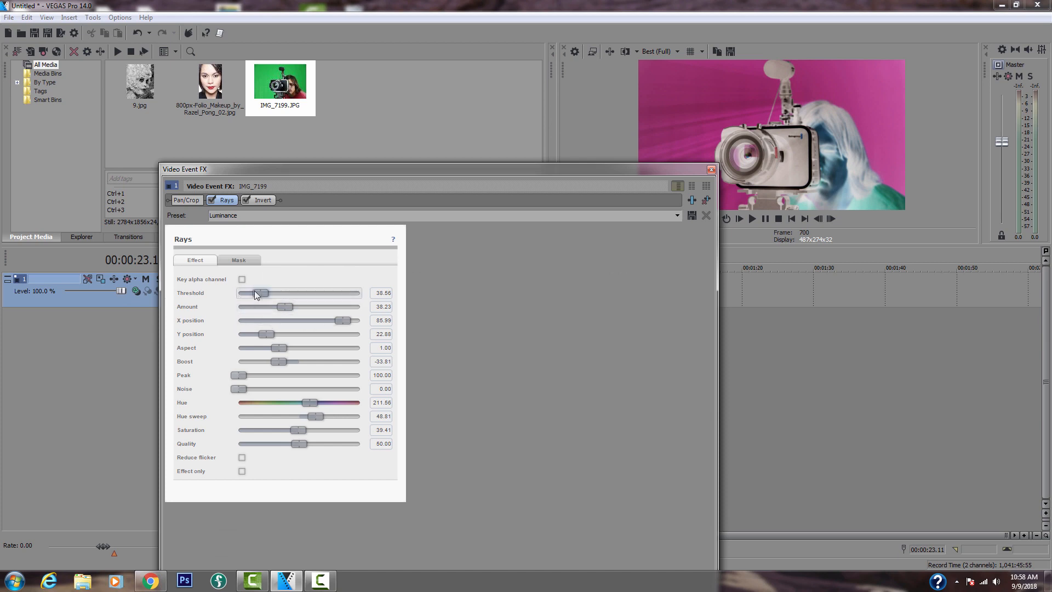
drag(263, 294, 254, 297)
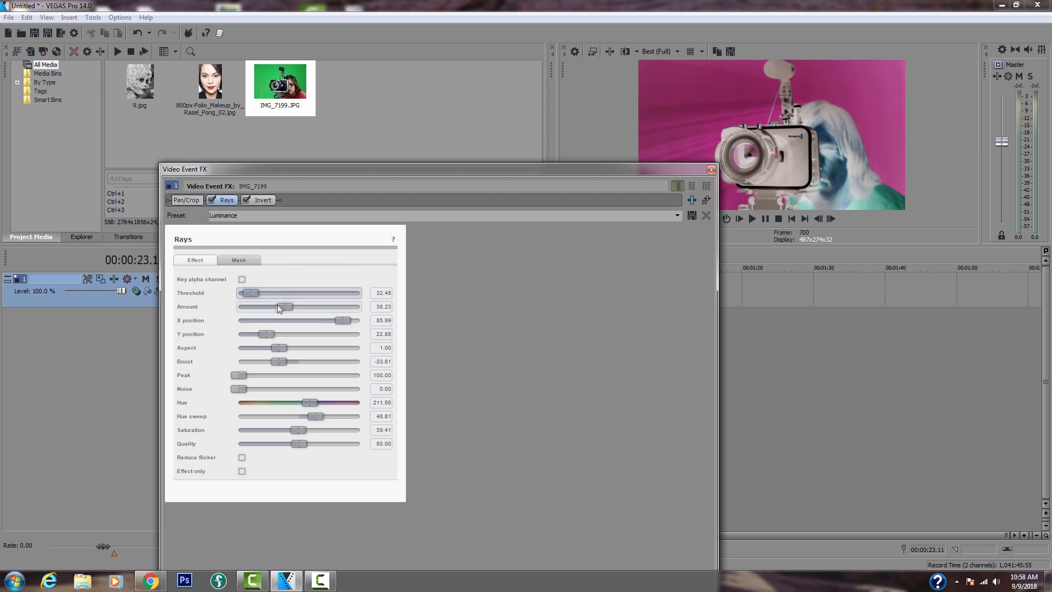
drag(280, 311, 258, 305)
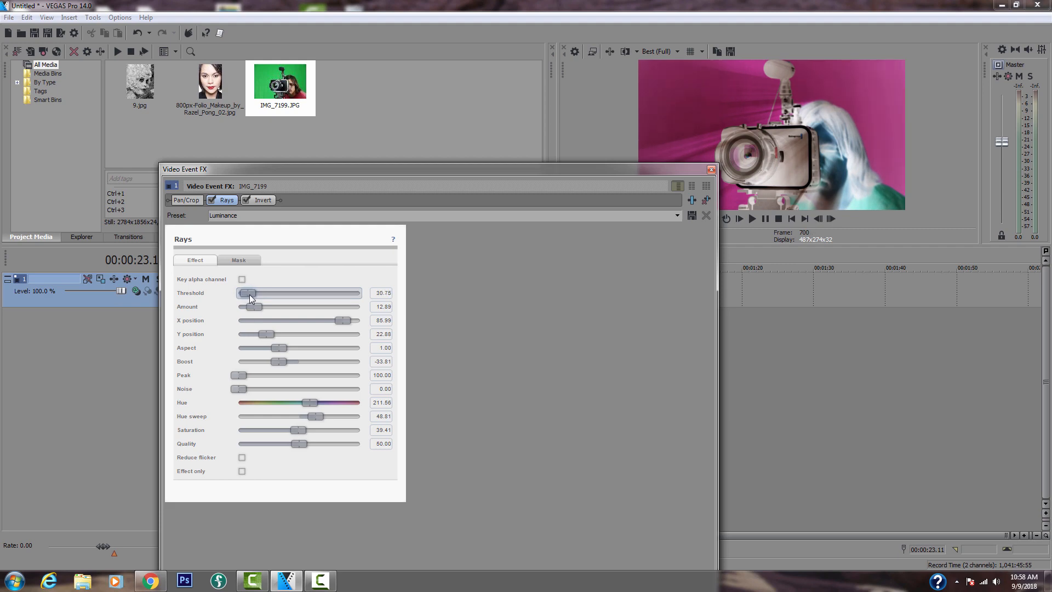
click(711, 169)
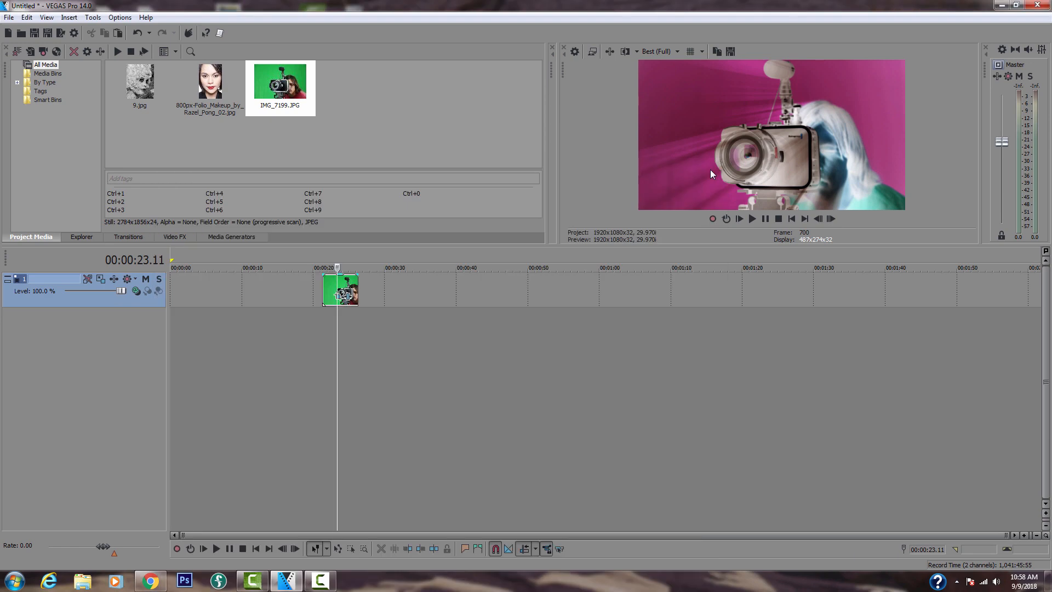
Step: Place the portrait photo on the track after the camera event and apply VEGAS Bump Map twice plus VEGAS Glint
drag(210, 85, 417, 302)
click(416, 330)
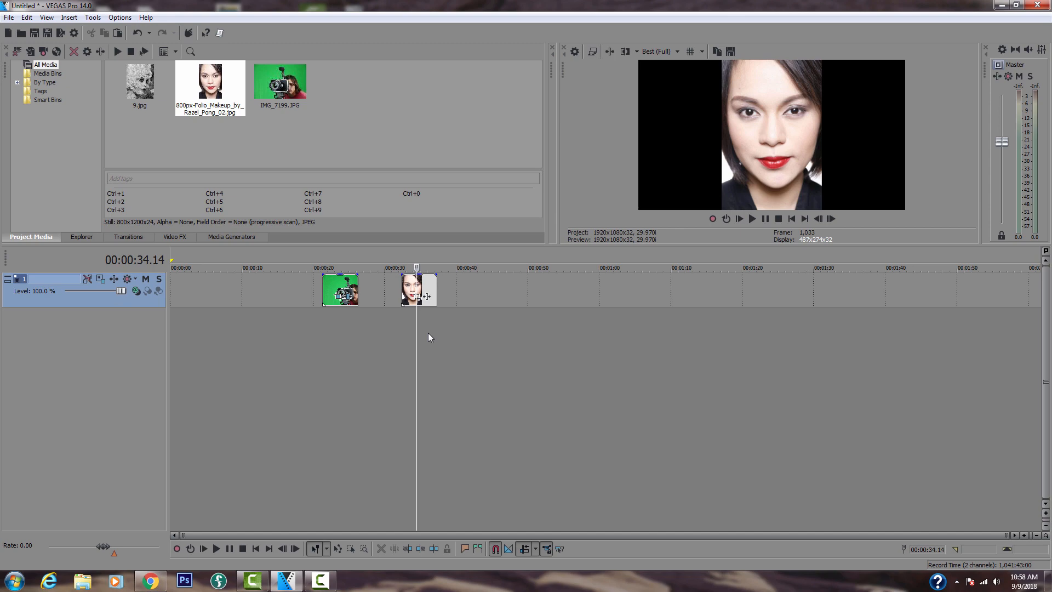
click(427, 296)
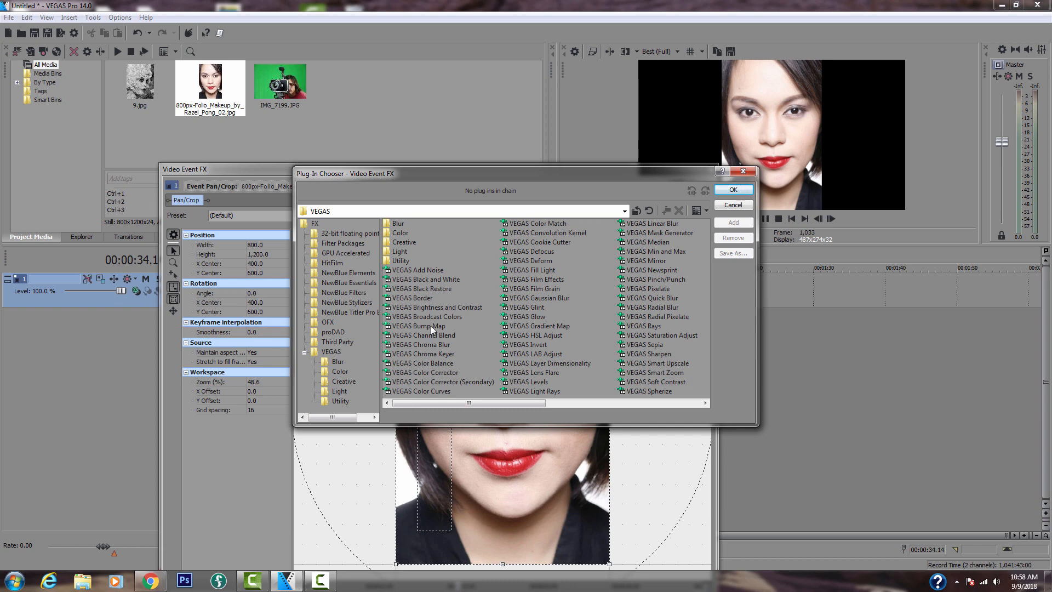
double_click(431, 325)
double_click(432, 327)
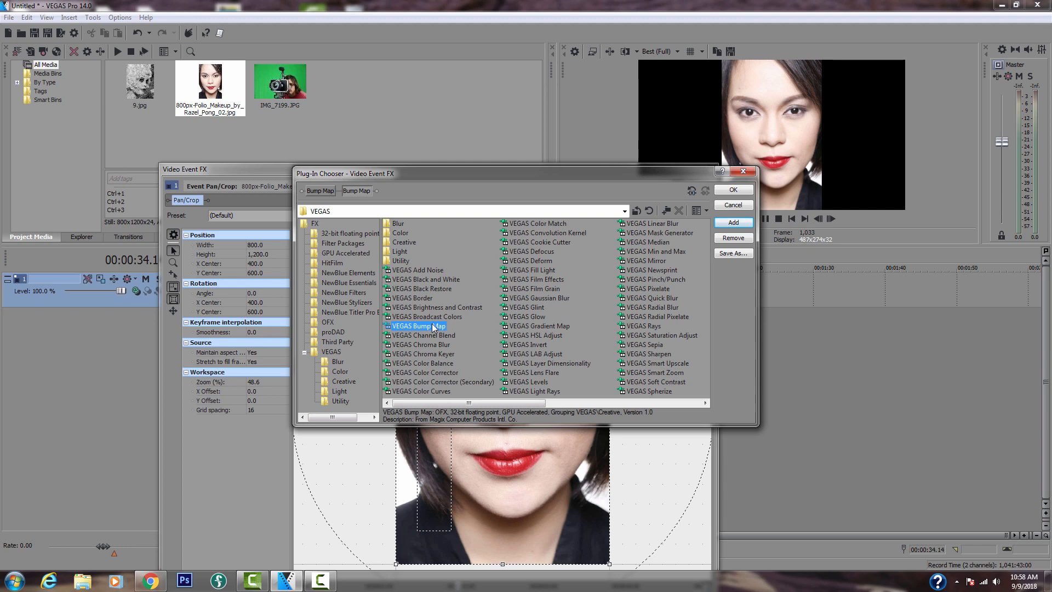
click(535, 311)
double_click(536, 311)
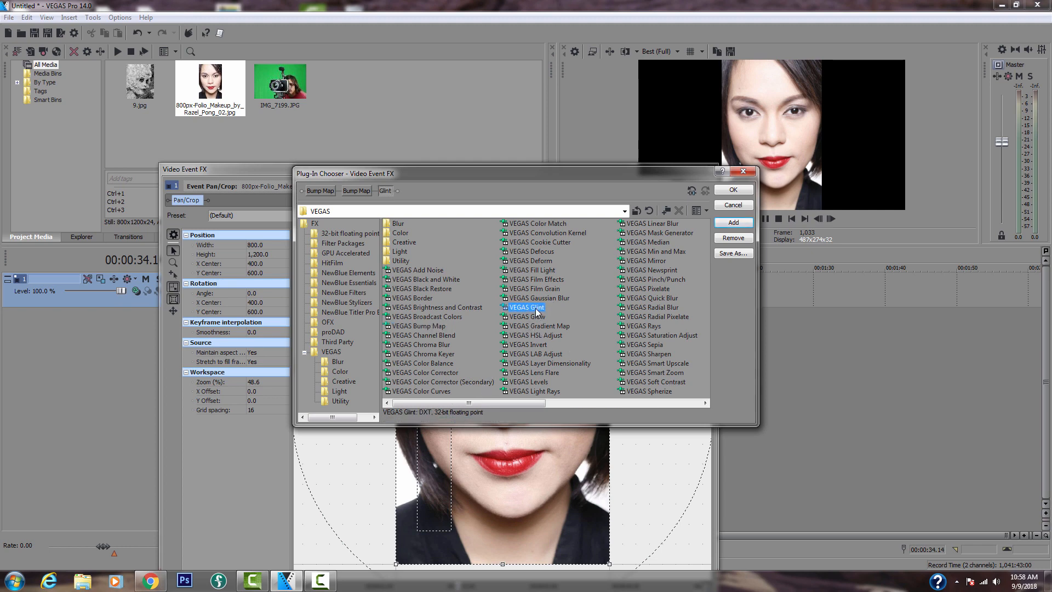
click(729, 189)
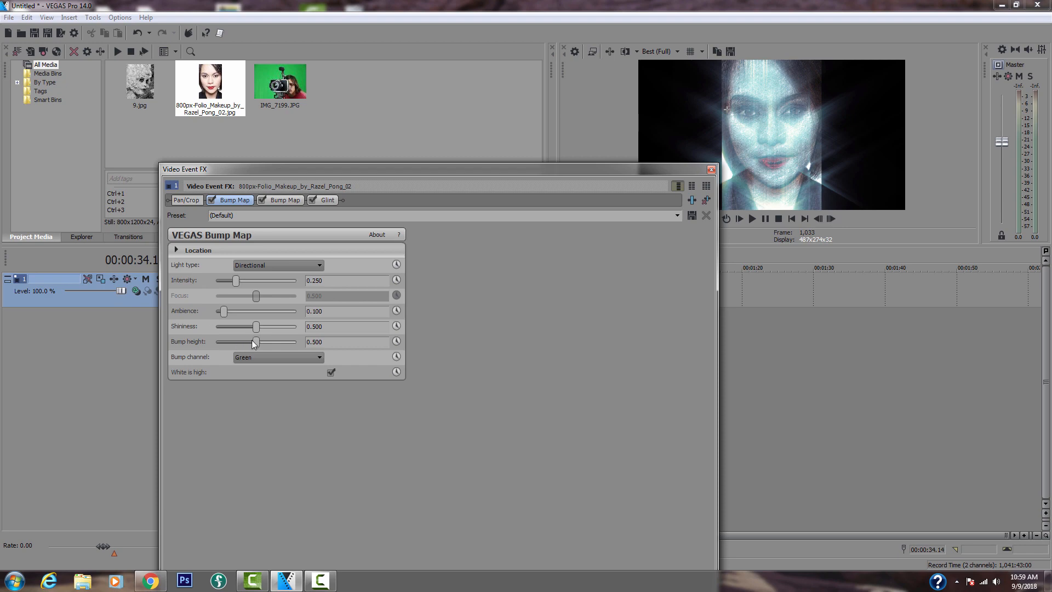
Step: Set the first Bump Map's bump height to 0.415 and intensity to 0.231, and Glint's threshold to about 57.54
mouse_move(257, 344)
mouse_down()
mouse_move(240, 345)
mouse_move(250, 344)
mouse_up()
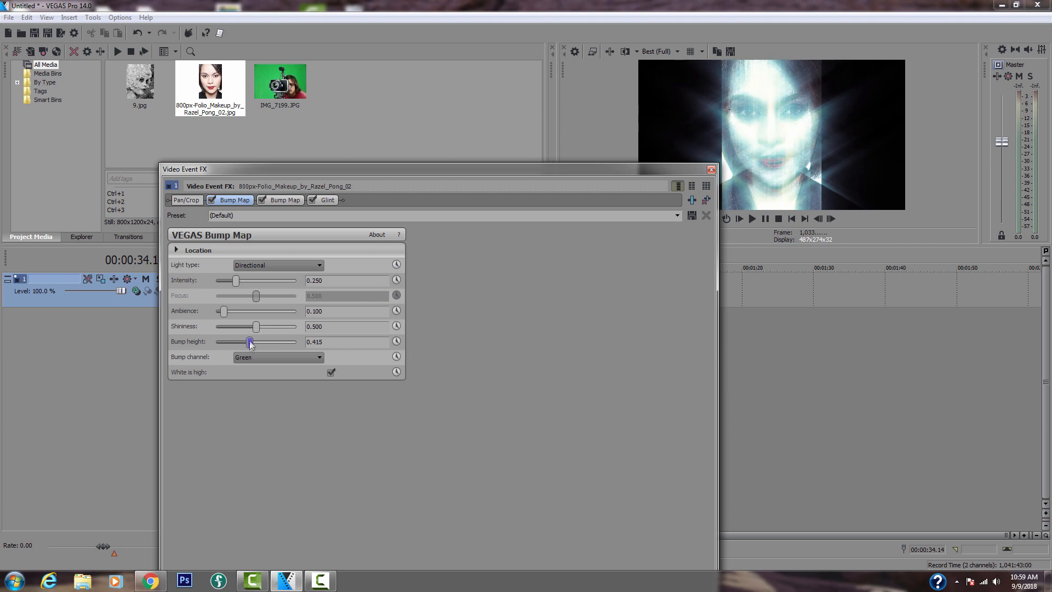
mouse_move(235, 280)
mouse_down()
mouse_move(222, 282)
mouse_move(235, 281)
mouse_up()
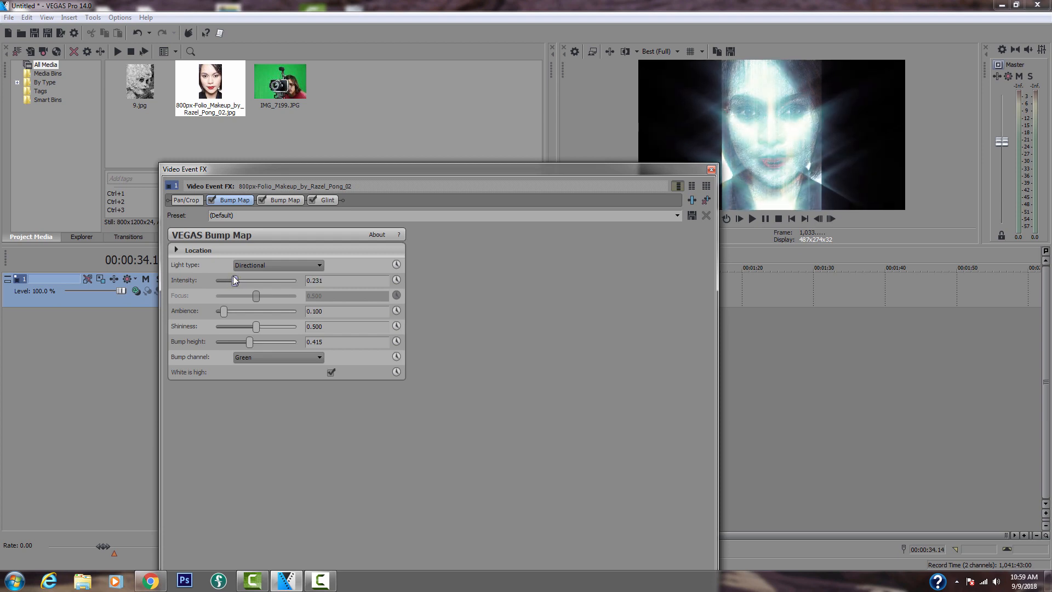
click(326, 201)
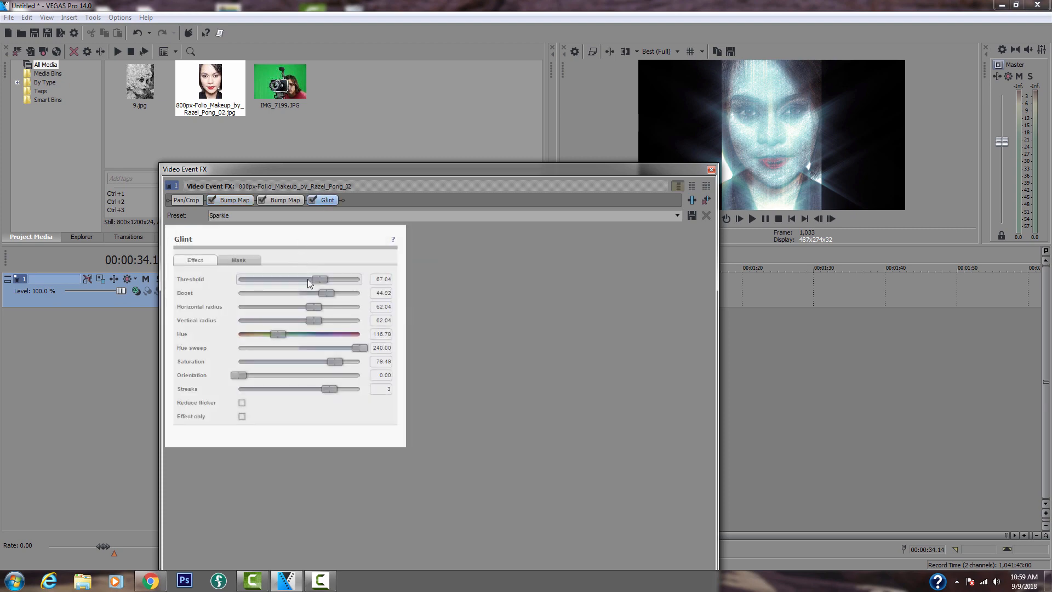
mouse_move(322, 281)
mouse_down()
mouse_move(295, 281)
mouse_move(311, 277)
mouse_up()
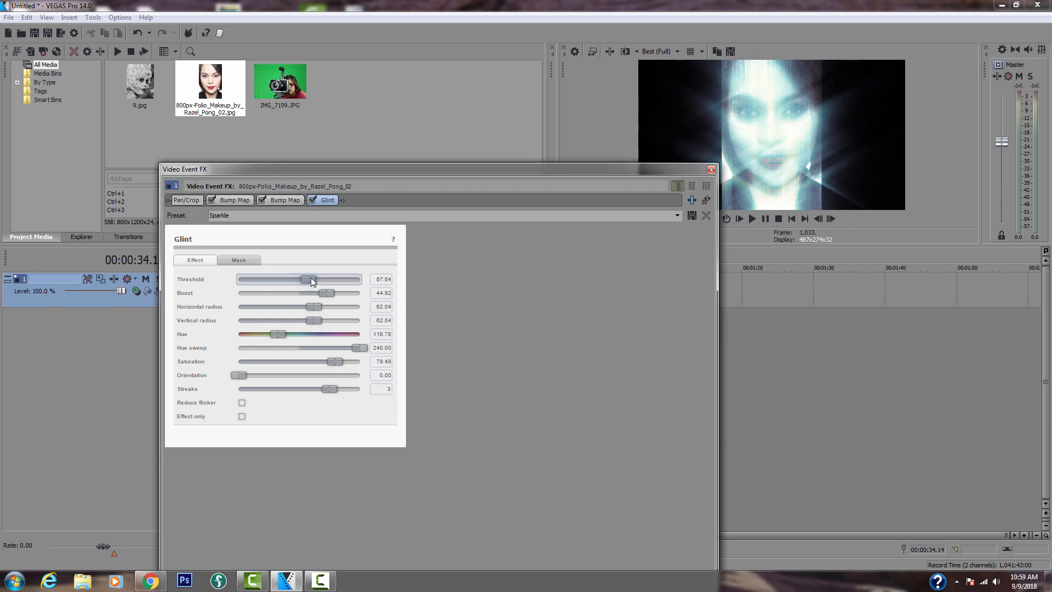
Step: Set the second Bump Map's intensity to 0.224 and its bump height to 0.483
click(286, 200)
drag(233, 282, 233, 281)
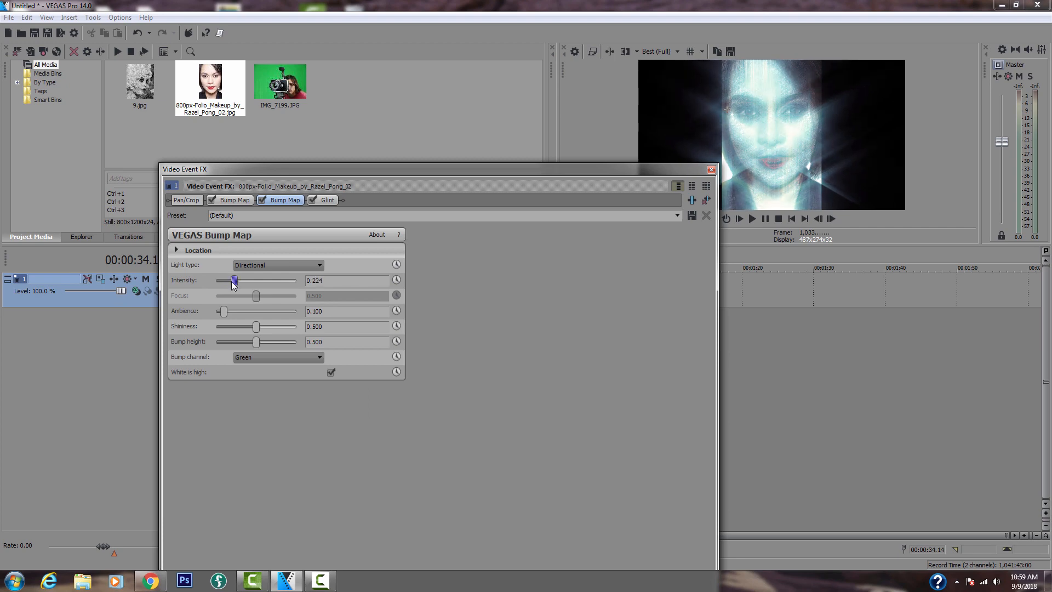
mouse_move(256, 343)
mouse_down()
mouse_move(287, 336)
mouse_move(255, 333)
mouse_up()
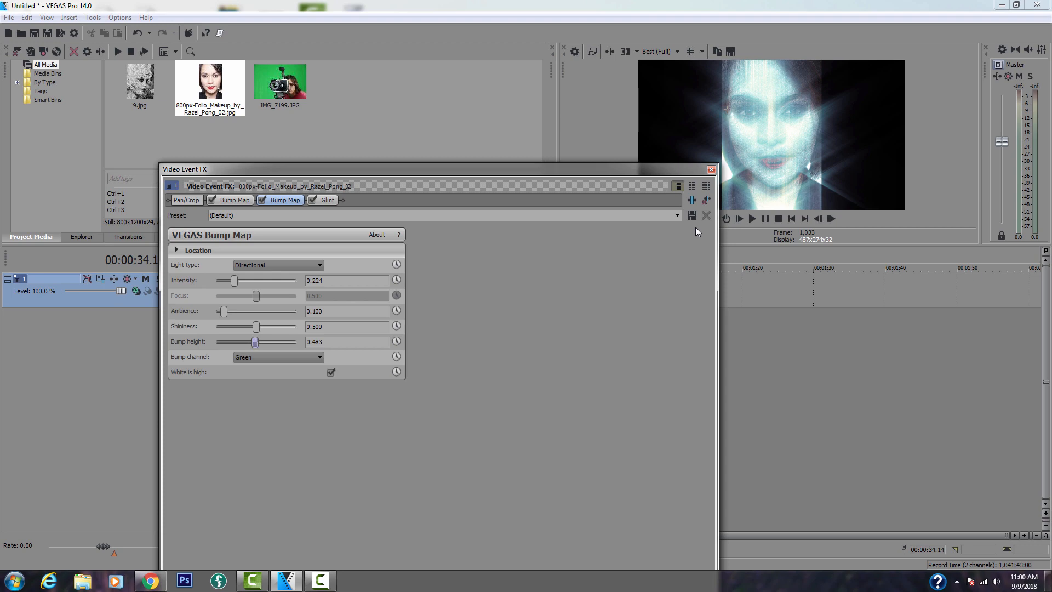
click(711, 171)
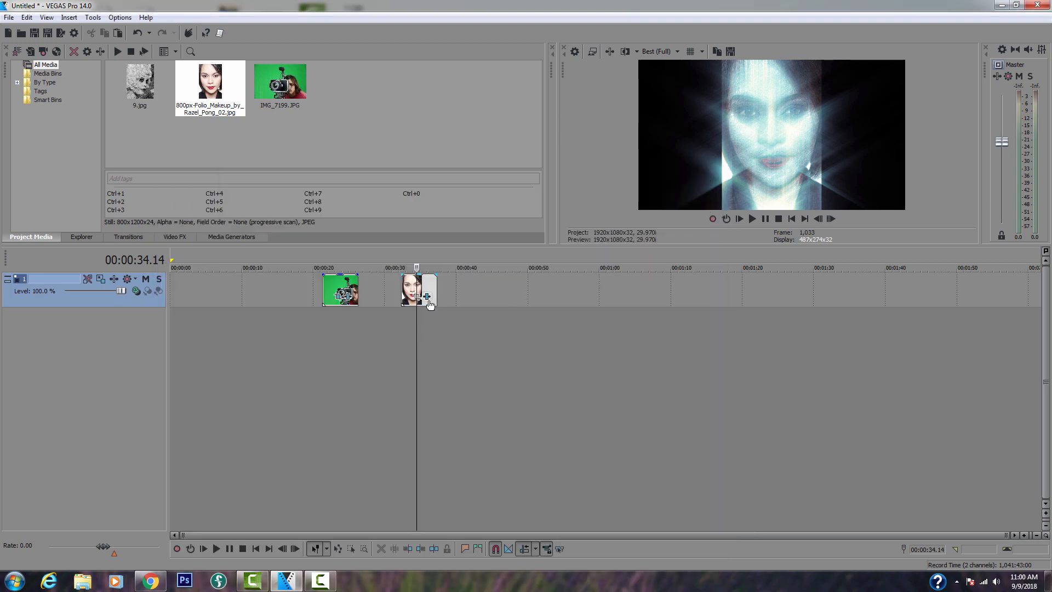
Step: Enable a mask on the portrait event and draw a rectangular mask across the face, trimmed to a band around the eyes
click(416, 297)
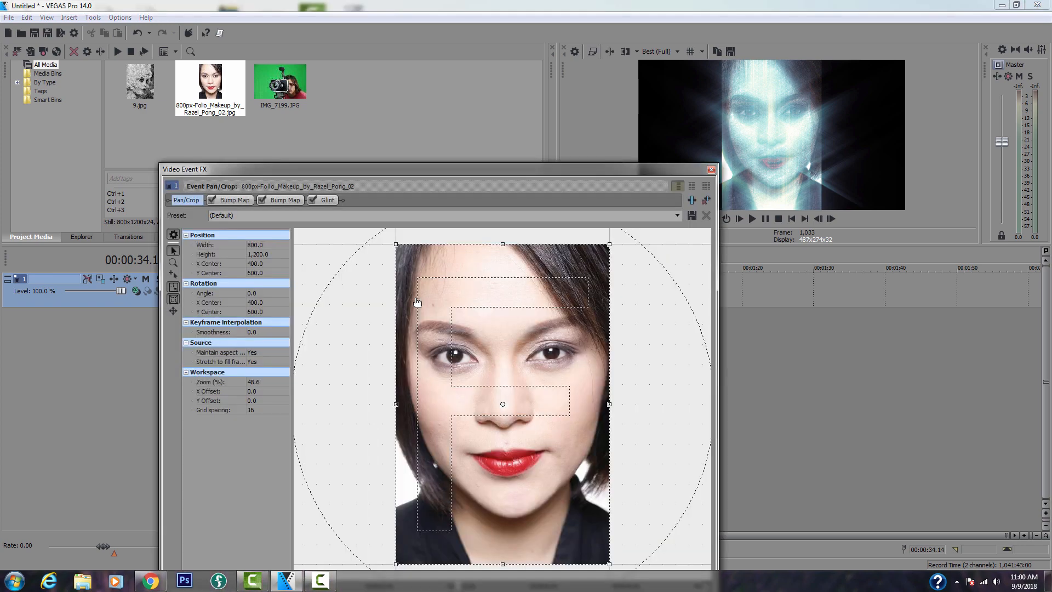
drag(343, 170, 272, 62)
click(101, 494)
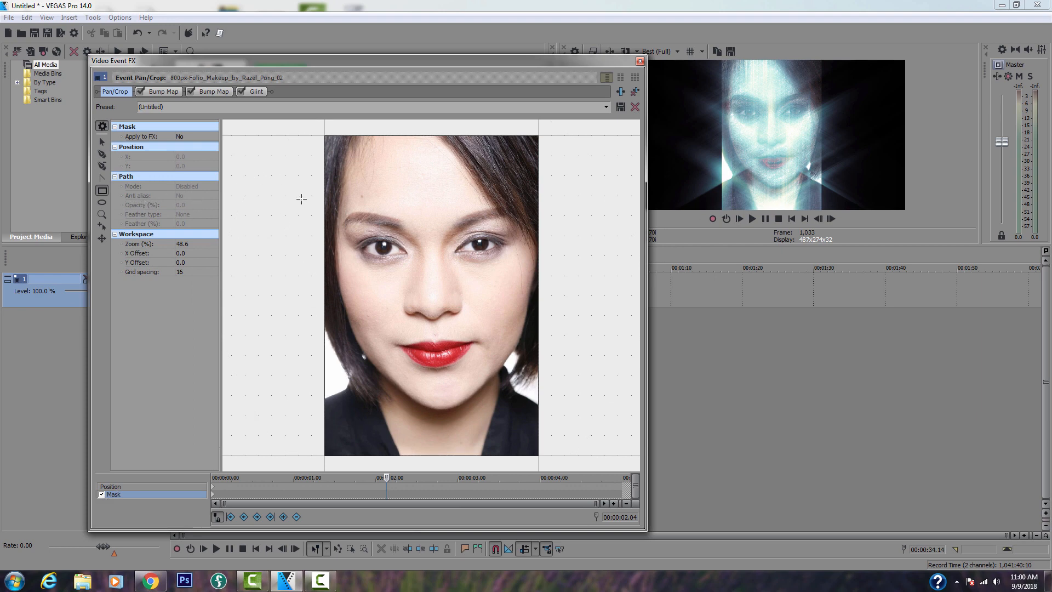
drag(308, 167, 567, 326)
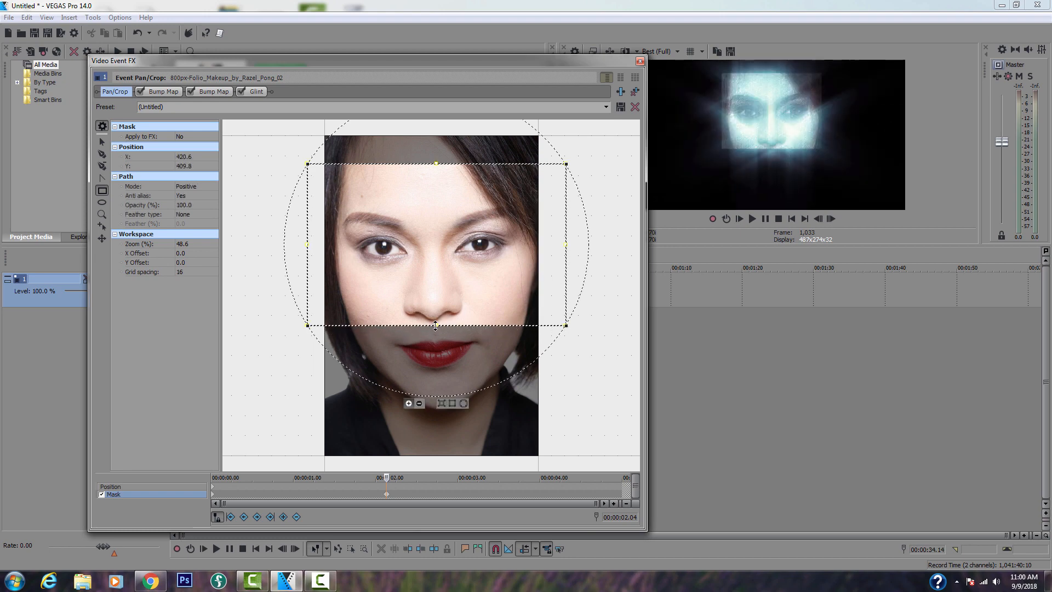
drag(435, 325, 433, 285)
drag(437, 164, 438, 180)
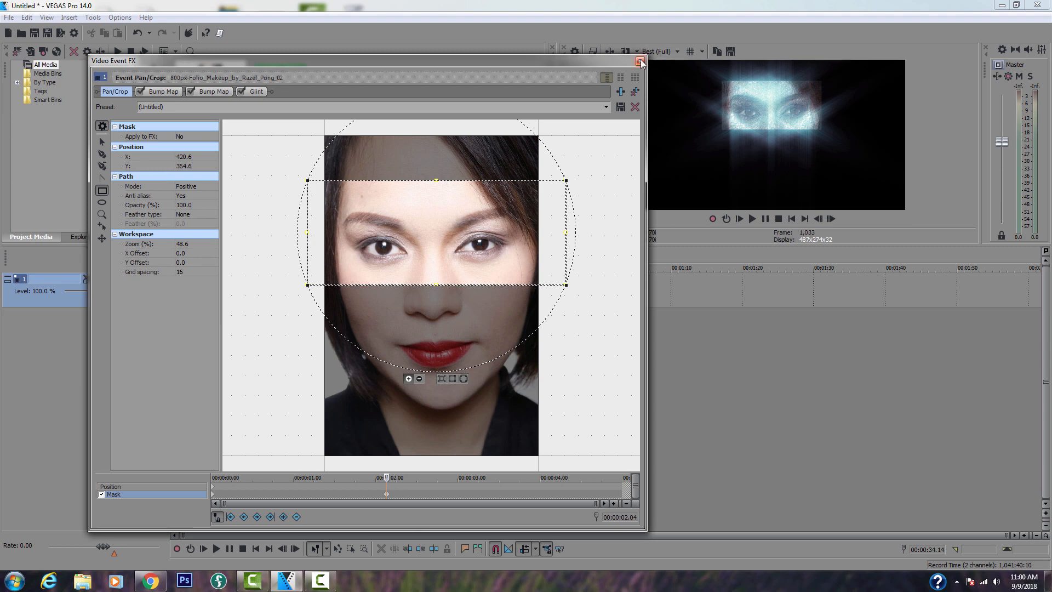
Step: Compare the masked portrait's preview with the Bump Map effects switched off and back on
click(191, 93)
click(192, 92)
click(140, 92)
click(190, 92)
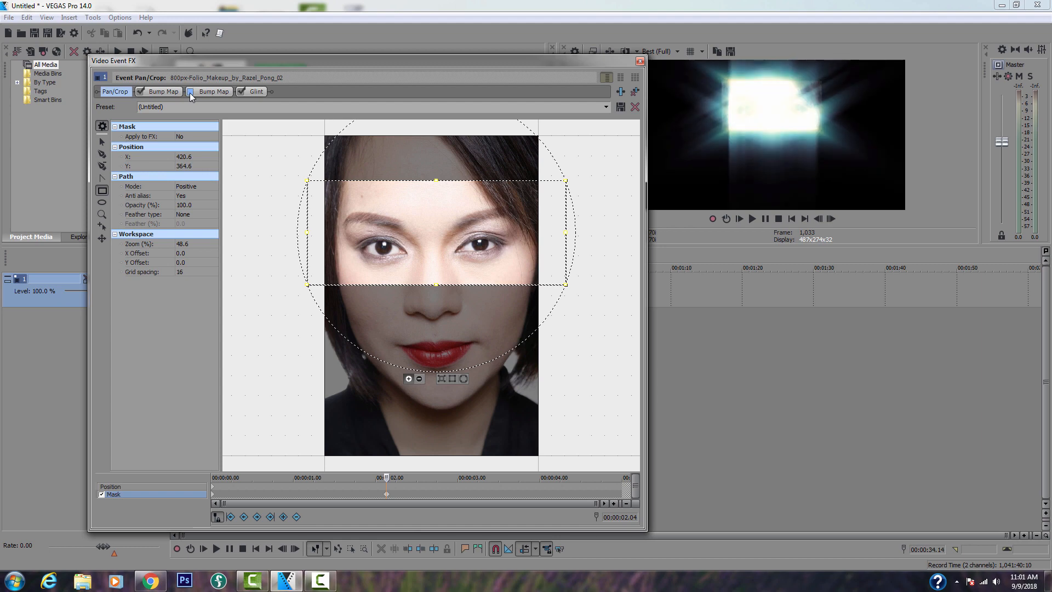
click(191, 92)
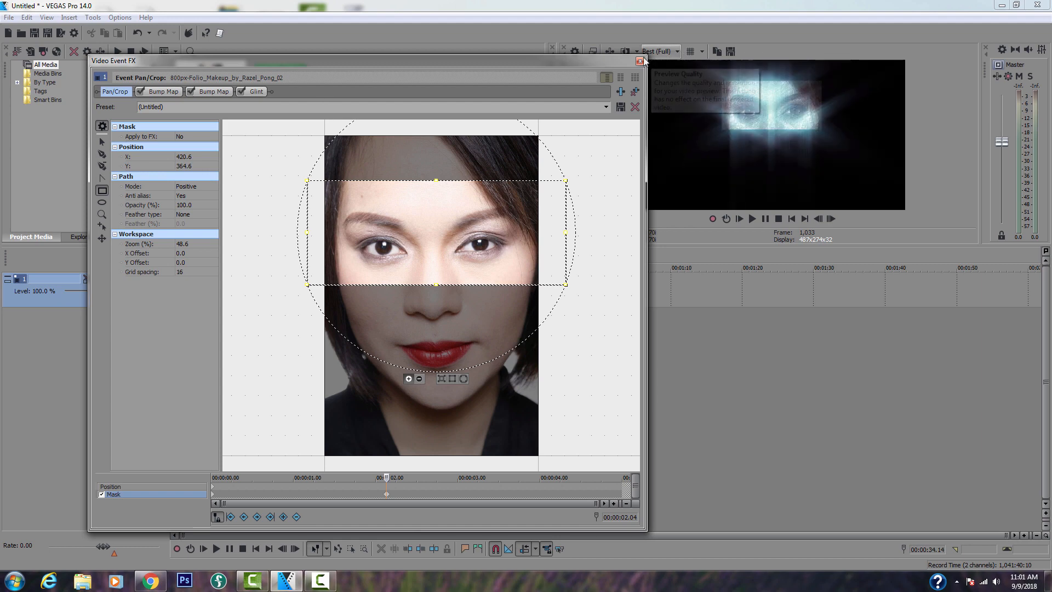
click(640, 61)
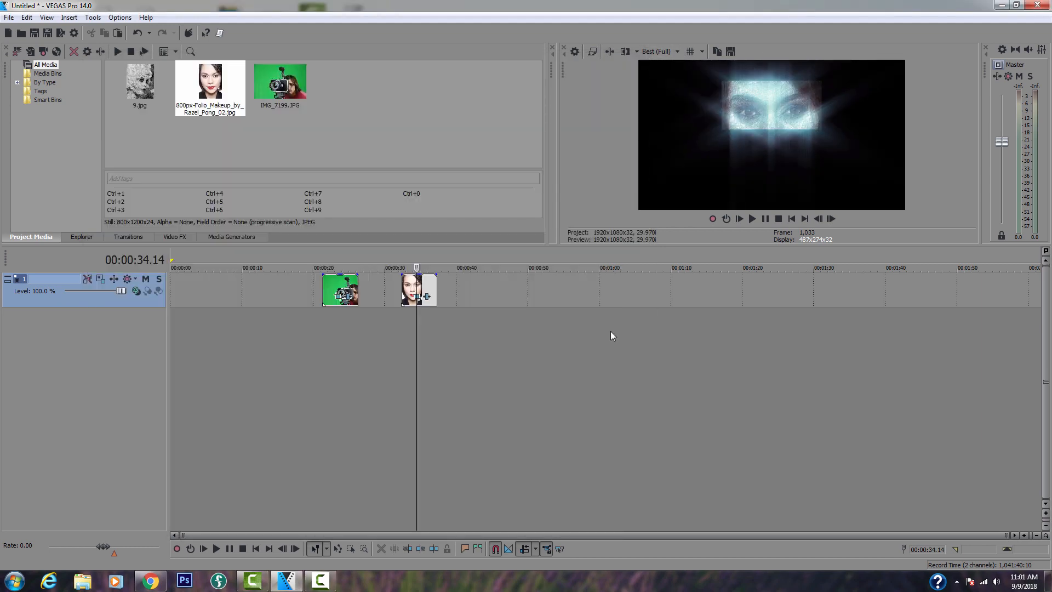
Step: Place 9.jpg on the video track after the portrait event and move the playhead onto it
click(730, 51)
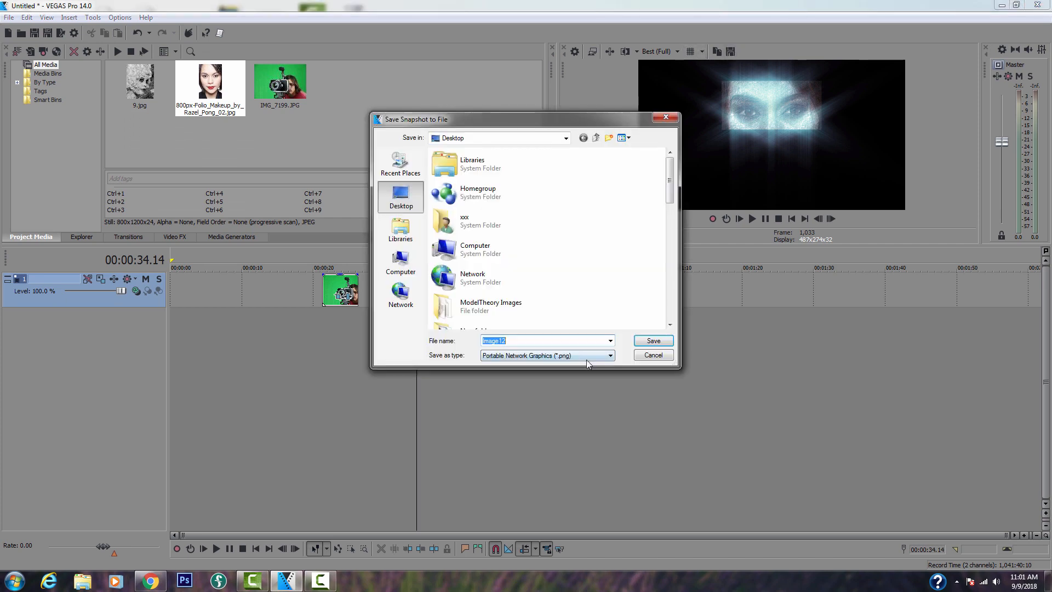
click(666, 117)
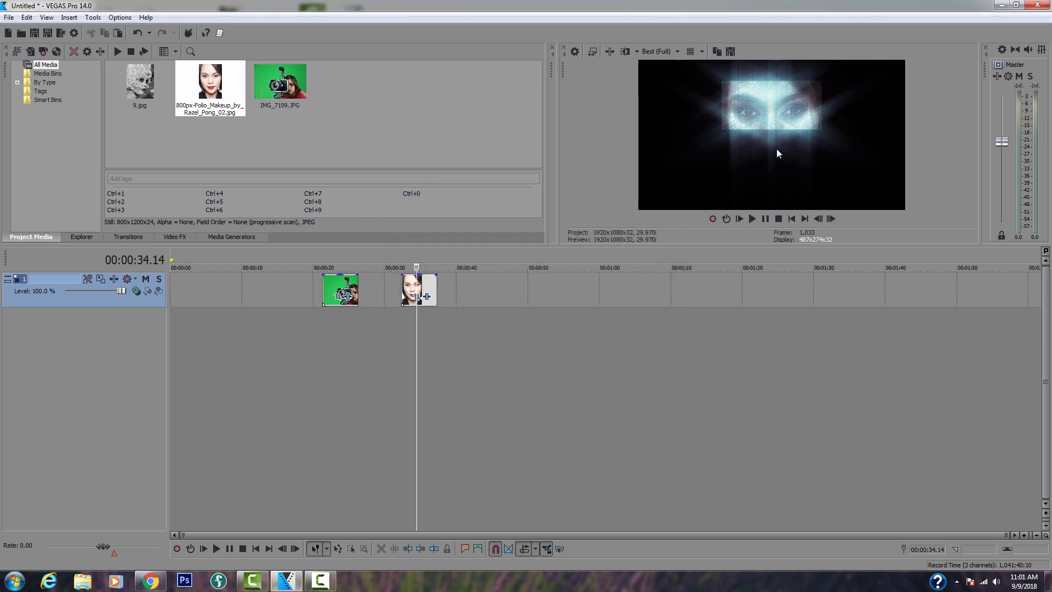
drag(133, 87, 502, 285)
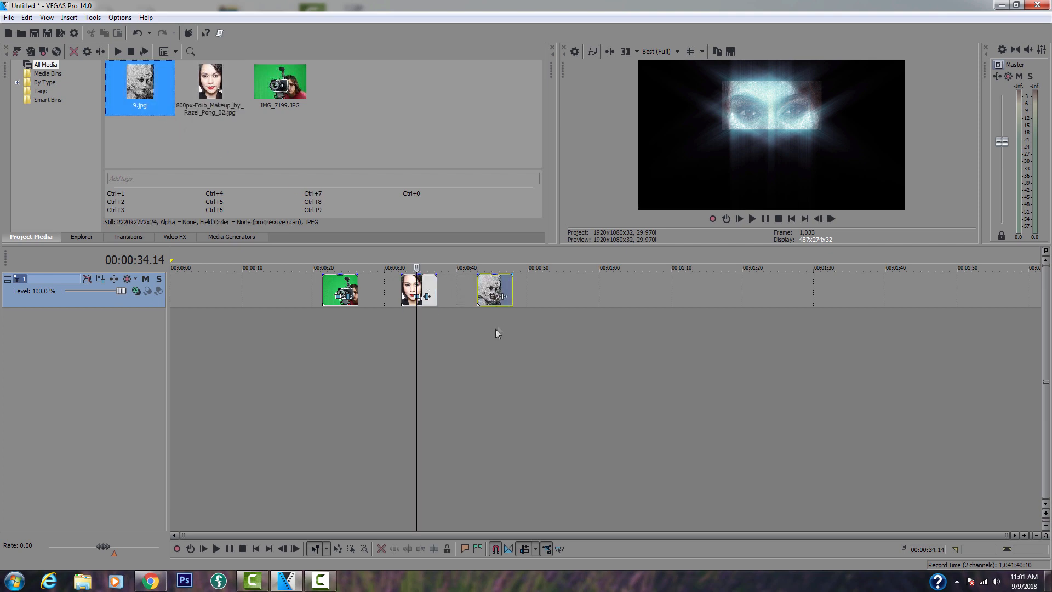
click(495, 330)
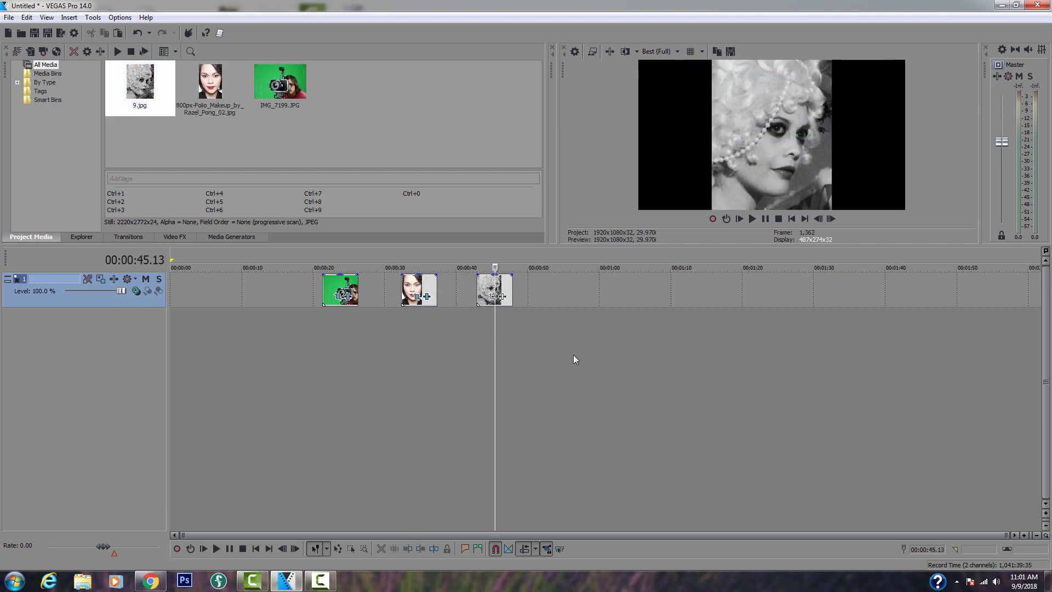
scroll(498, 355, up, 1)
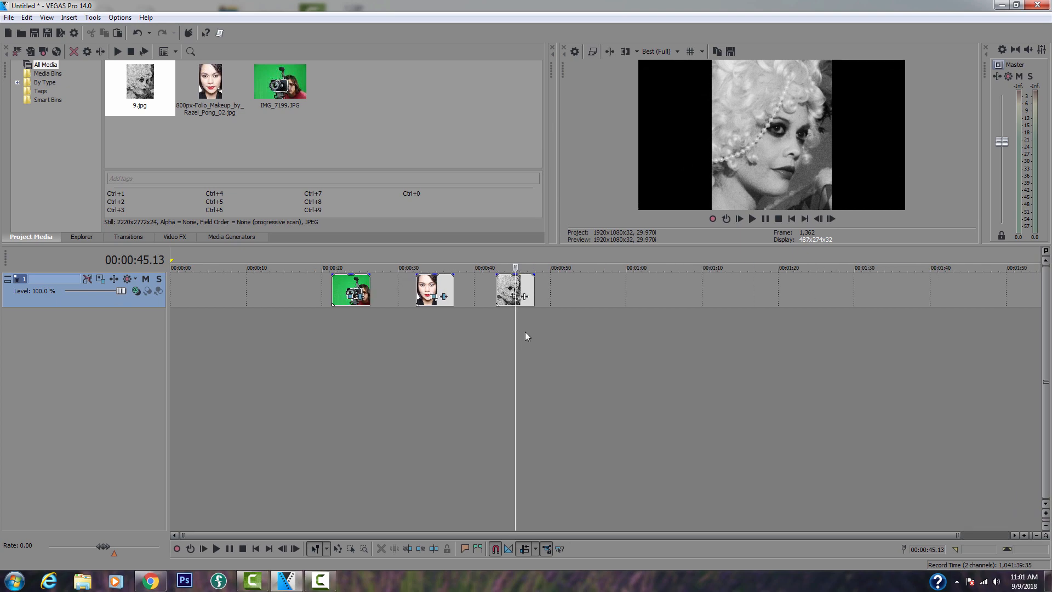
scroll(582, 351, up, 2)
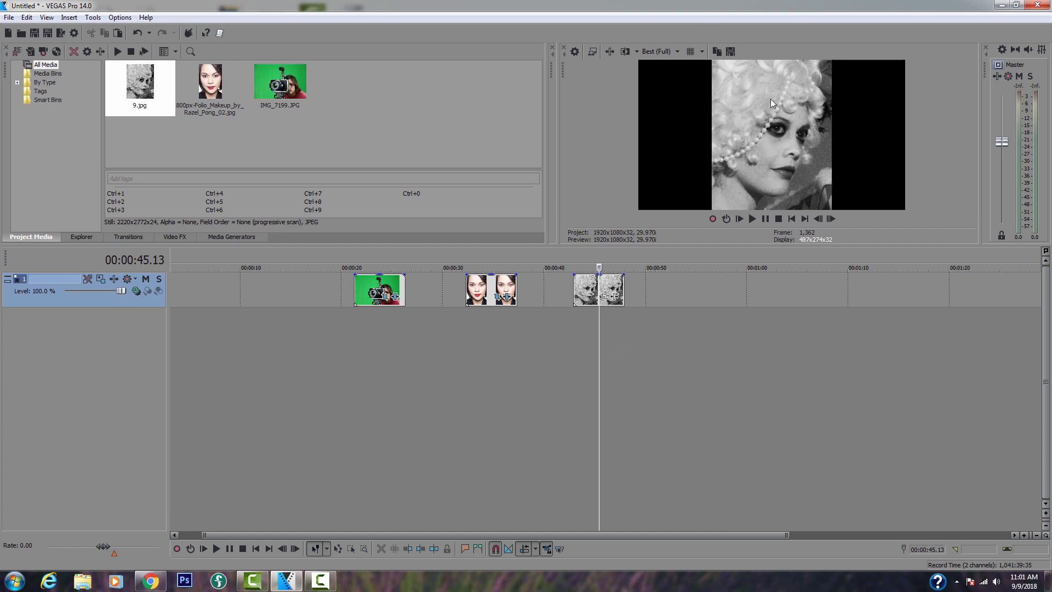
Step: Add the VEGAS Invert effect to the 9.jpg event
click(615, 296)
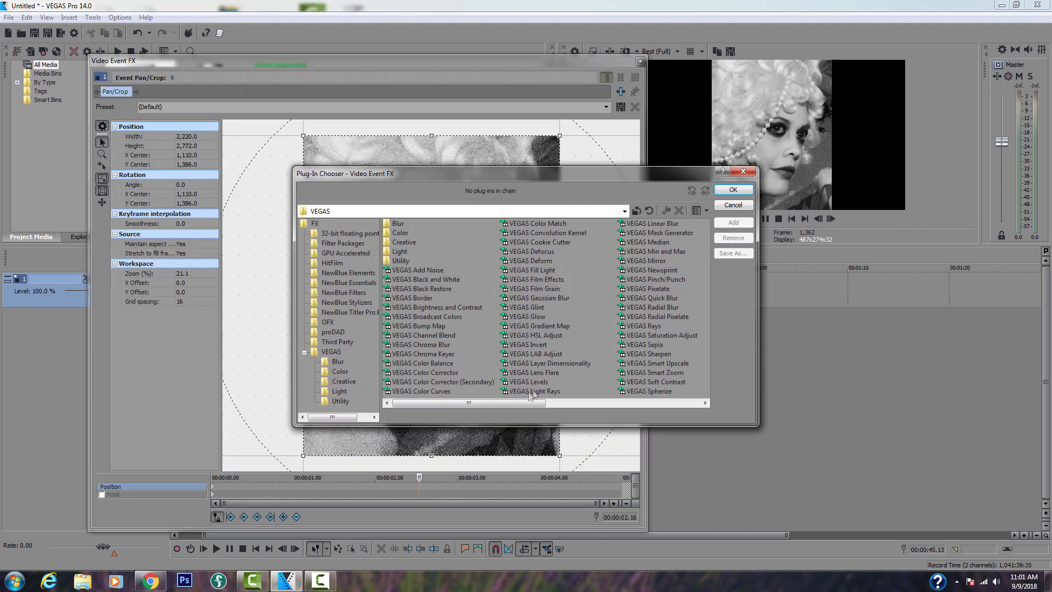
click(531, 344)
click(735, 223)
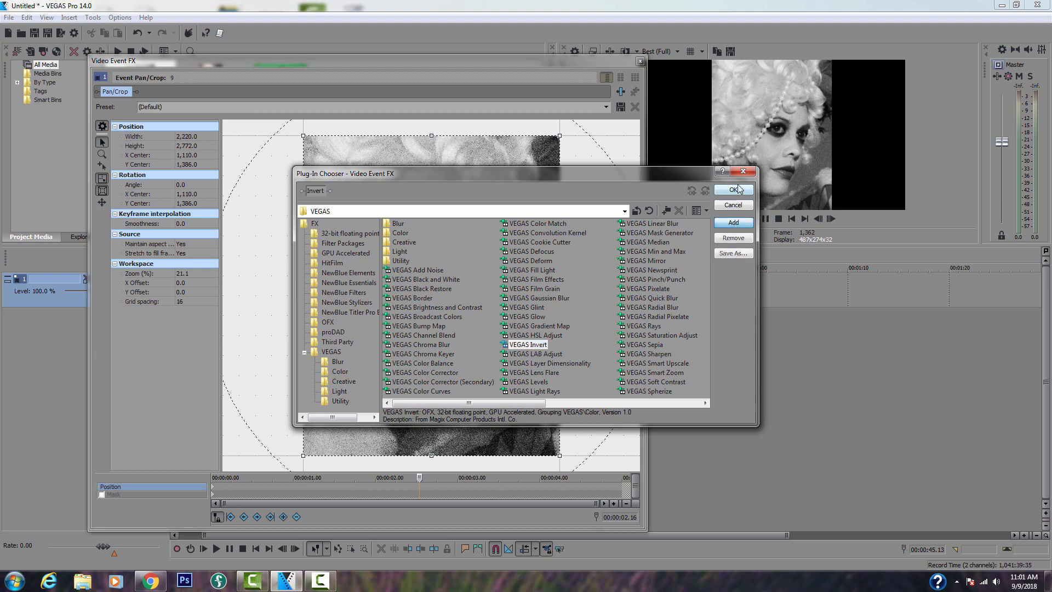
click(737, 189)
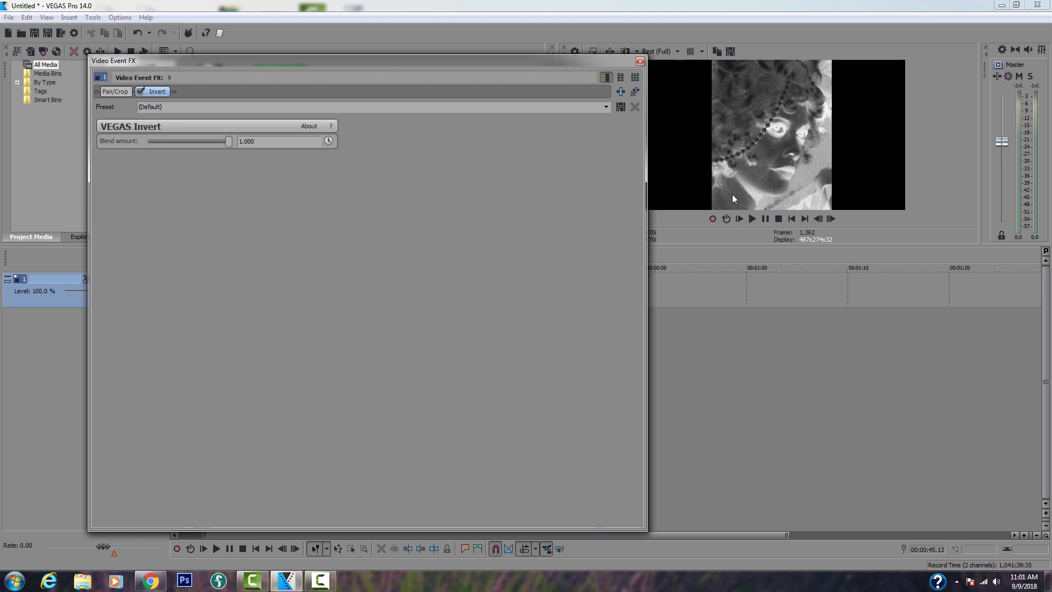
click(640, 61)
Step: Enable a mask on the 9.jpg event and draw a full-width rectangle across the eyes, lowering its upper edge toward the eyebrows
click(604, 297)
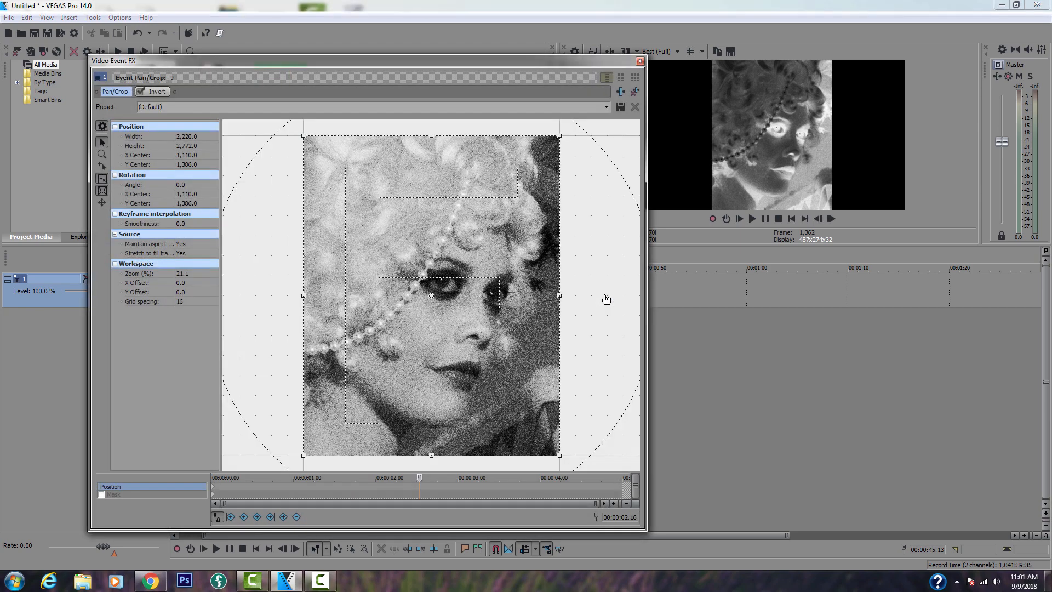
click(101, 495)
drag(287, 220, 598, 321)
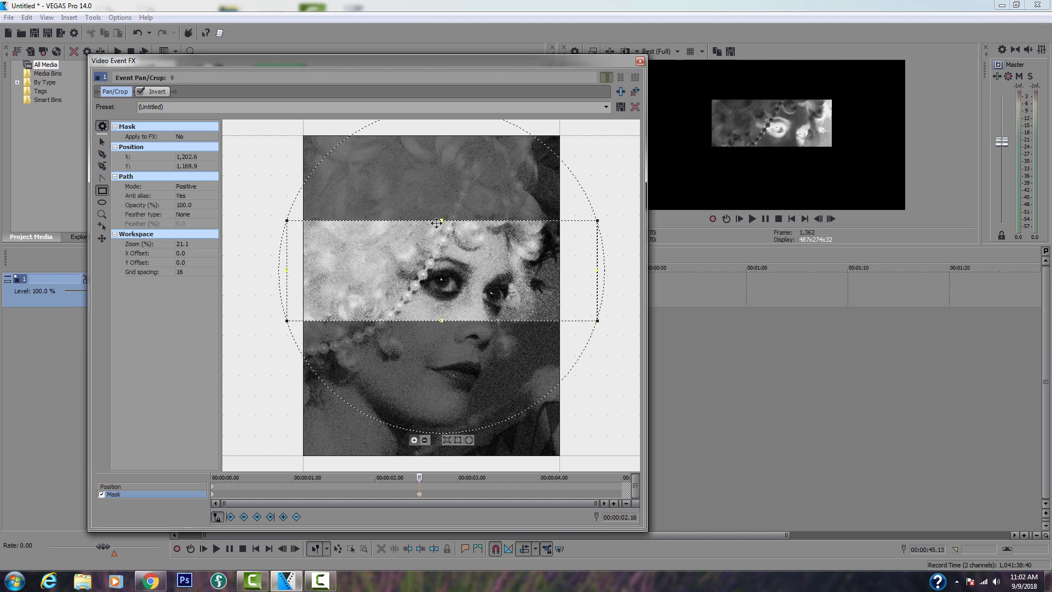
drag(442, 221, 443, 239)
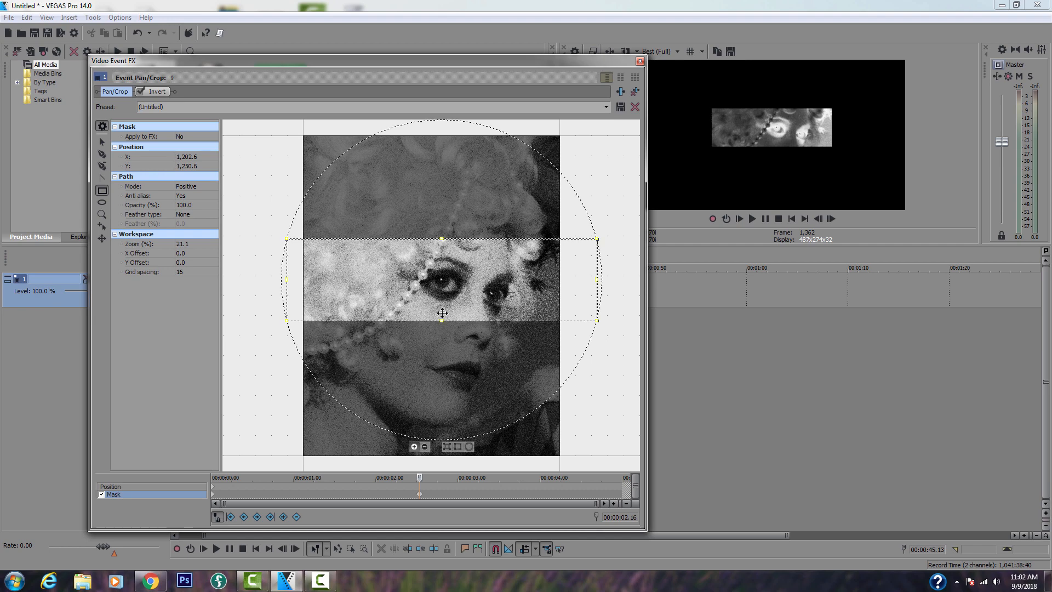
Step: Set the mask's feather type to Both with 22.5% feathering and raise the mask's lower edge slightly
click(193, 215)
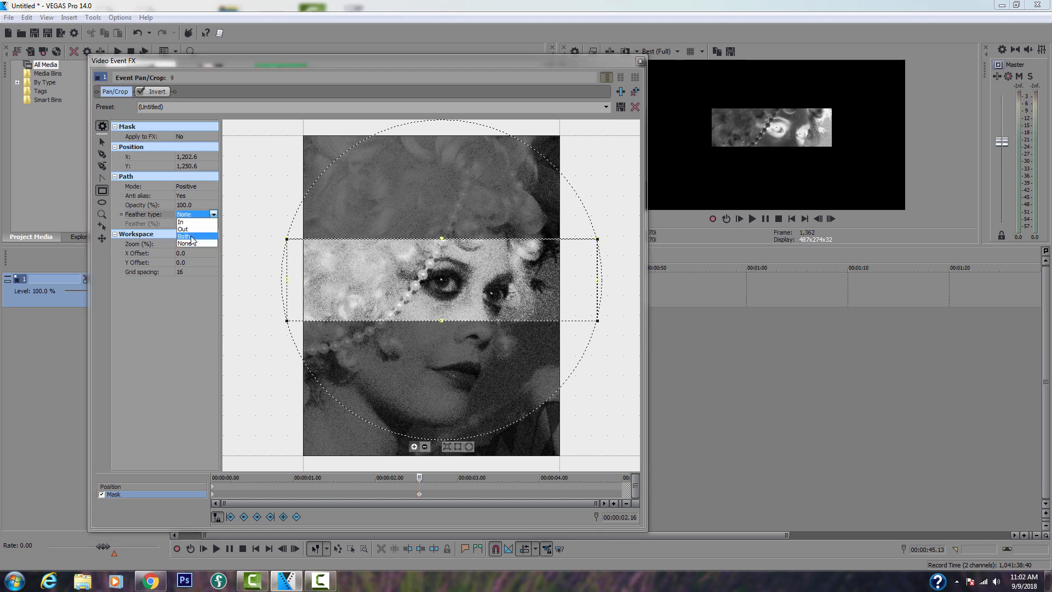
click(196, 244)
click(194, 224)
click(214, 223)
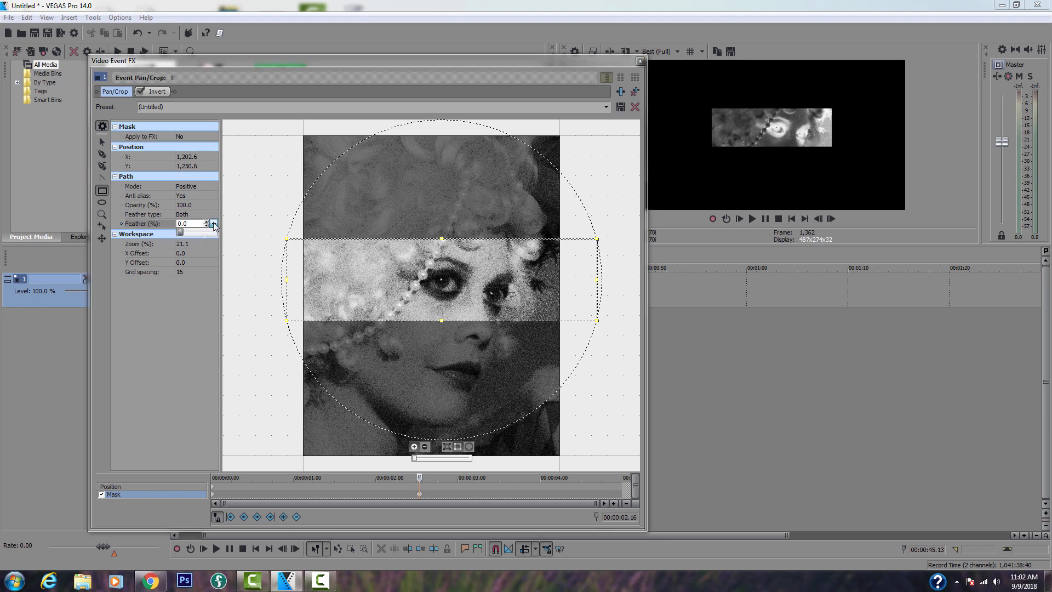
drag(181, 233, 196, 235)
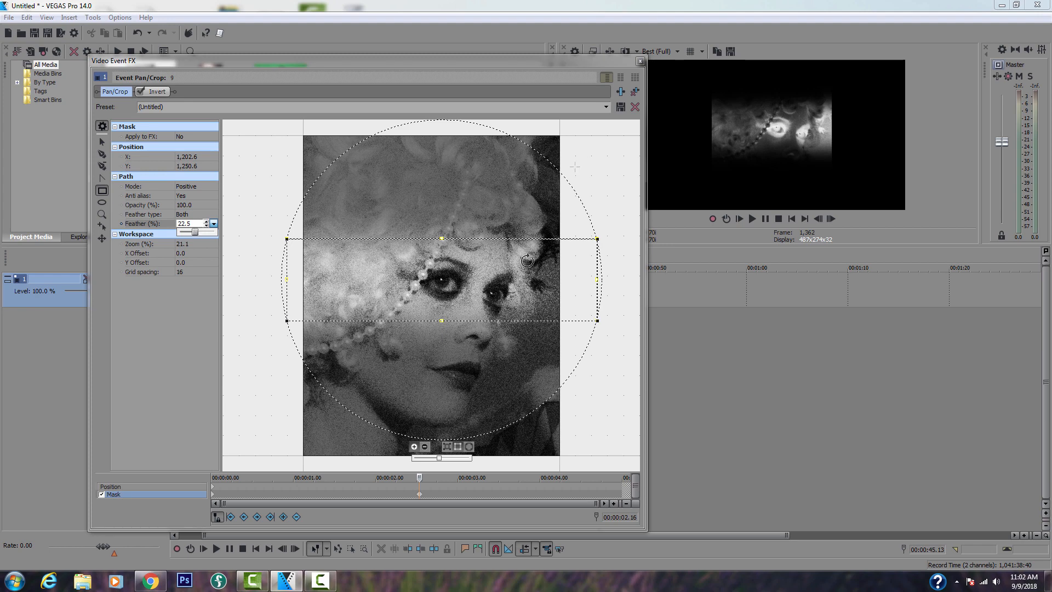
click(441, 321)
drag(441, 321, 439, 314)
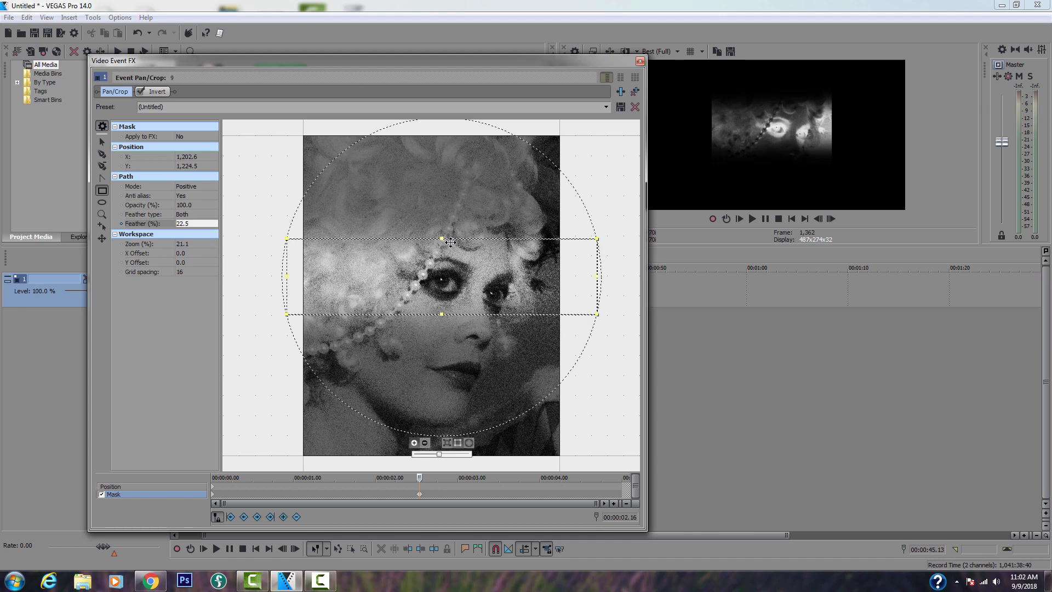
drag(442, 242, 441, 242)
click(640, 61)
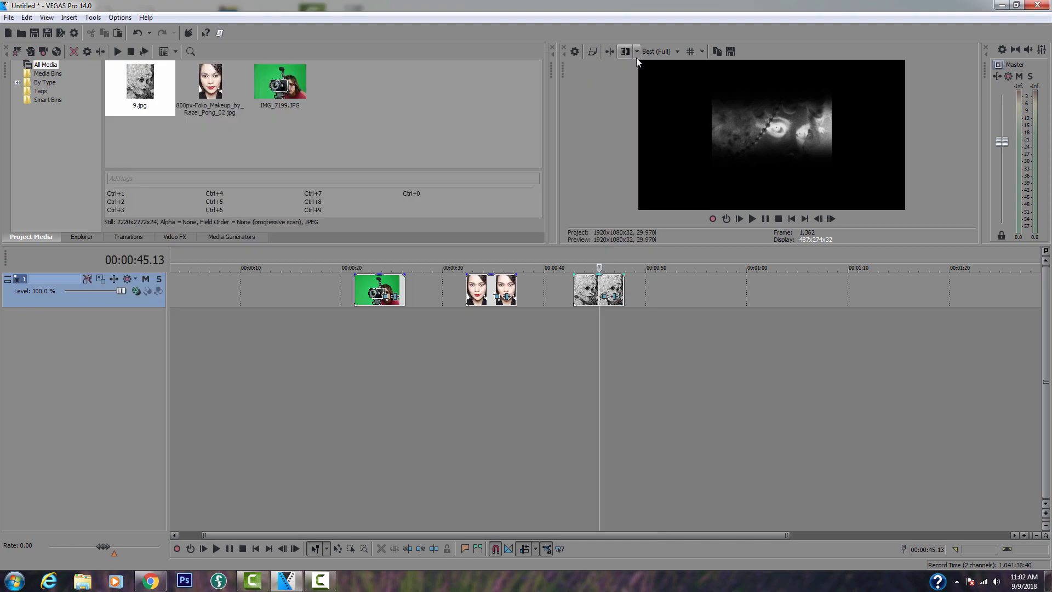
Step: Place an unaltered copy of 9.jpg on a new track directly beneath the masked, inverted event
drag(142, 86, 582, 344)
click(600, 357)
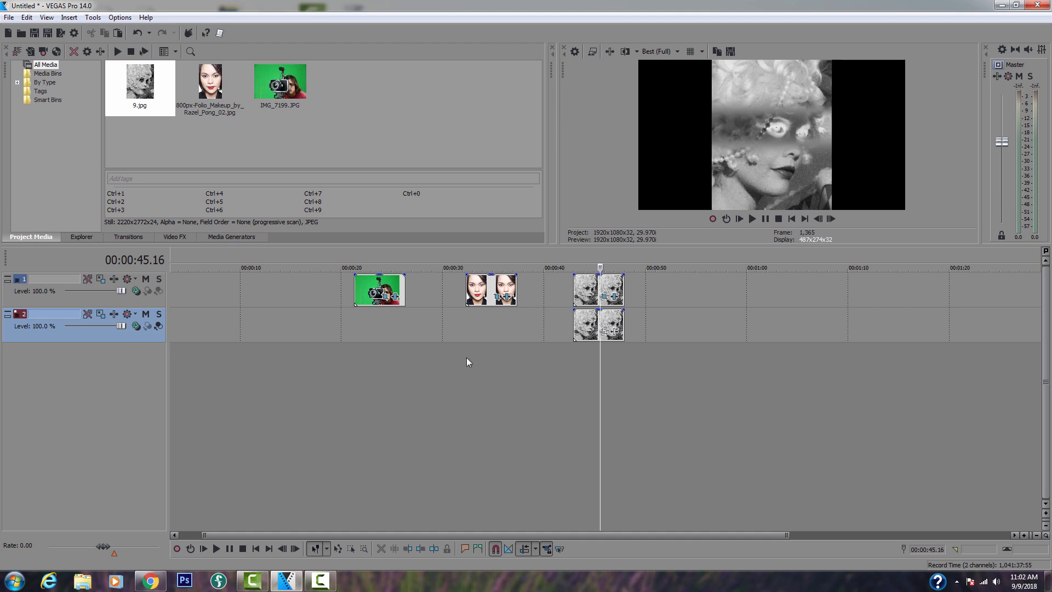
Step: Look over the masked event's Invert settings and the list of VEGAS effects available for its chain
click(615, 297)
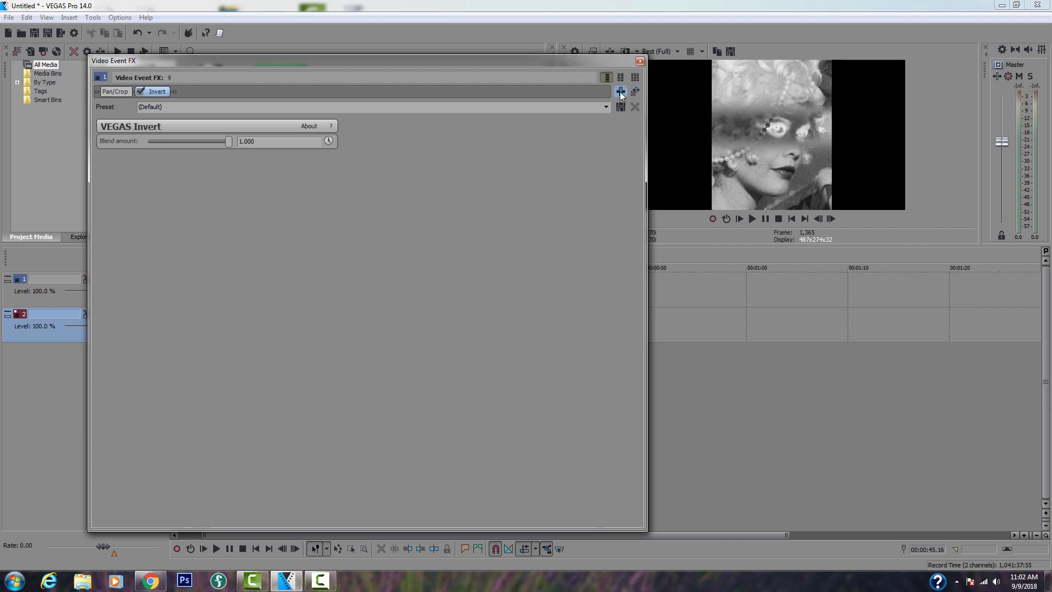
click(635, 92)
drag(544, 177, 303, 85)
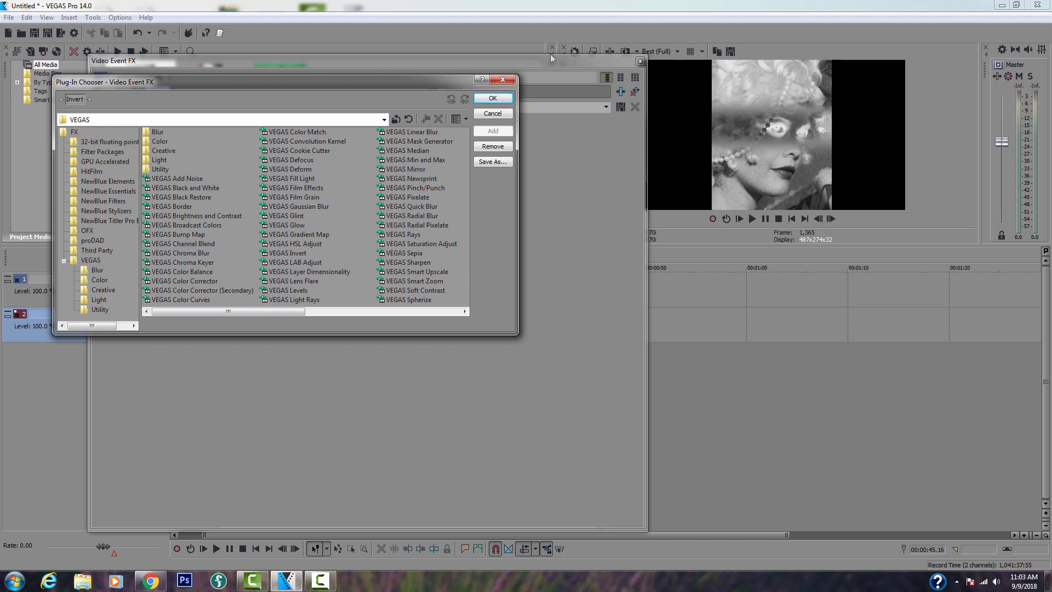
click(503, 79)
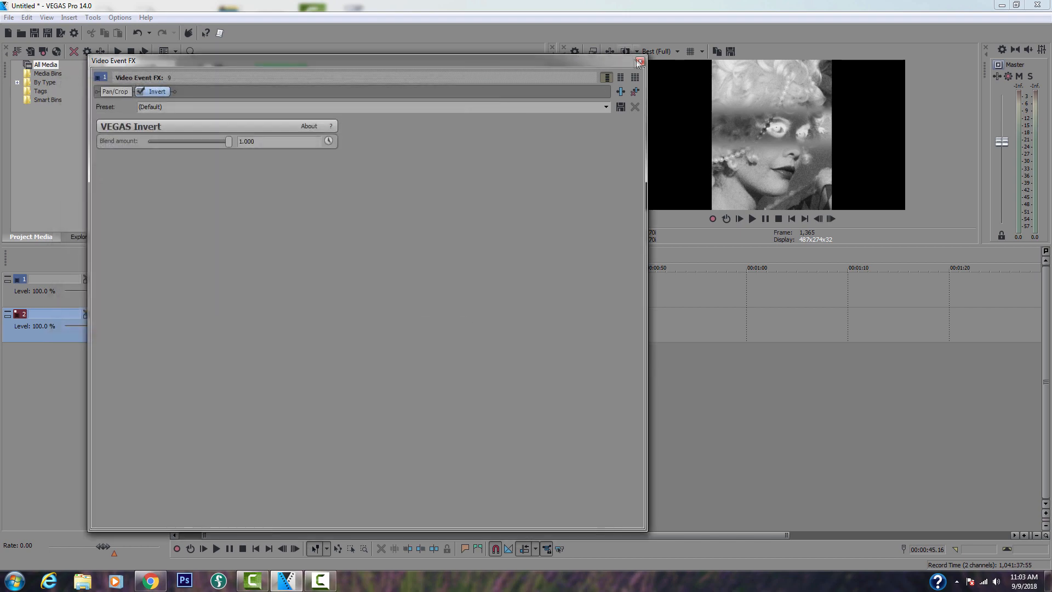
click(640, 61)
Step: Save the composited preview frame to the Desktop as Image12.png and place that image on track 1 before the green-screen event
click(730, 52)
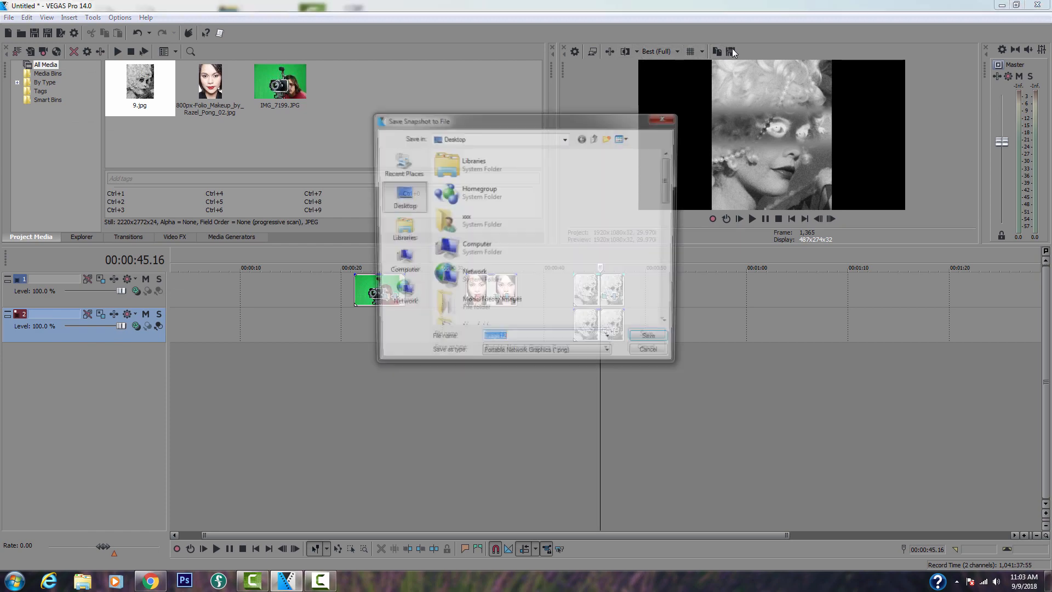
click(654, 340)
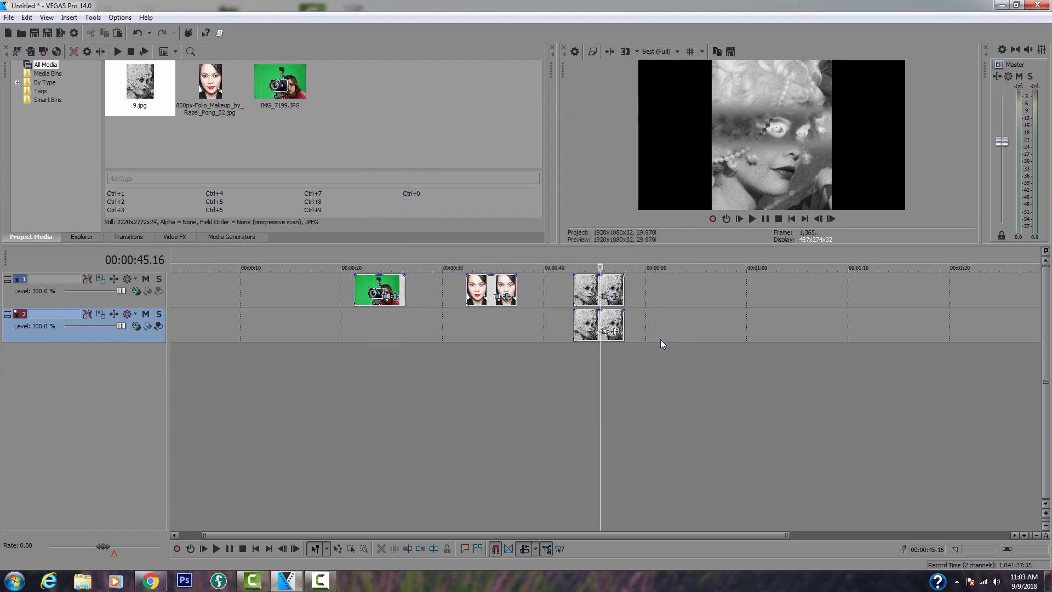
drag(282, 93, 258, 296)
click(276, 348)
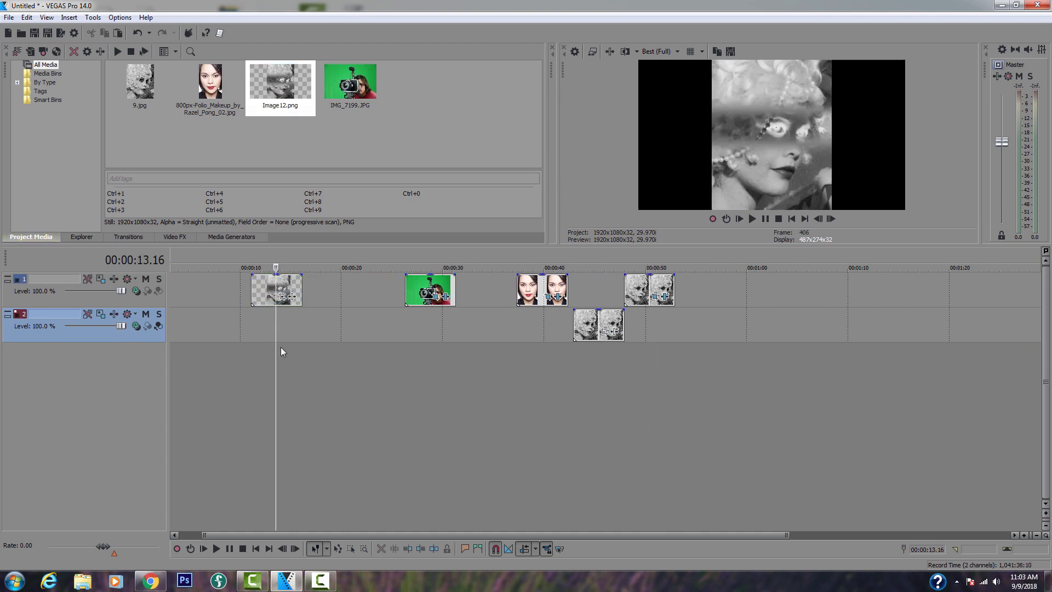
scroll(280, 347, up, 2)
Step: Add the VEGAS Deform effect to the Image12.png event
click(405, 297)
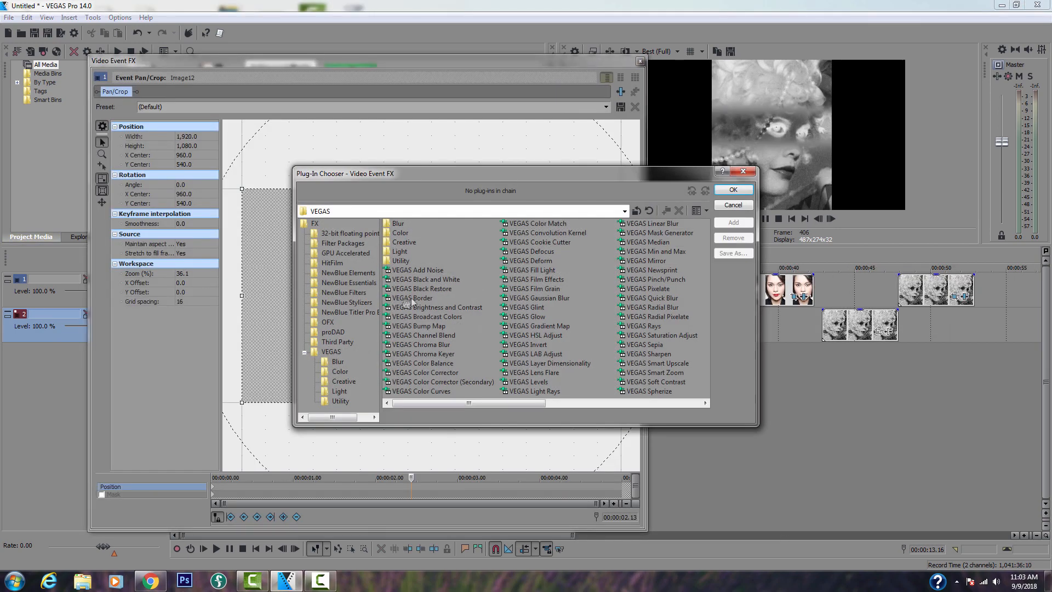
click(543, 263)
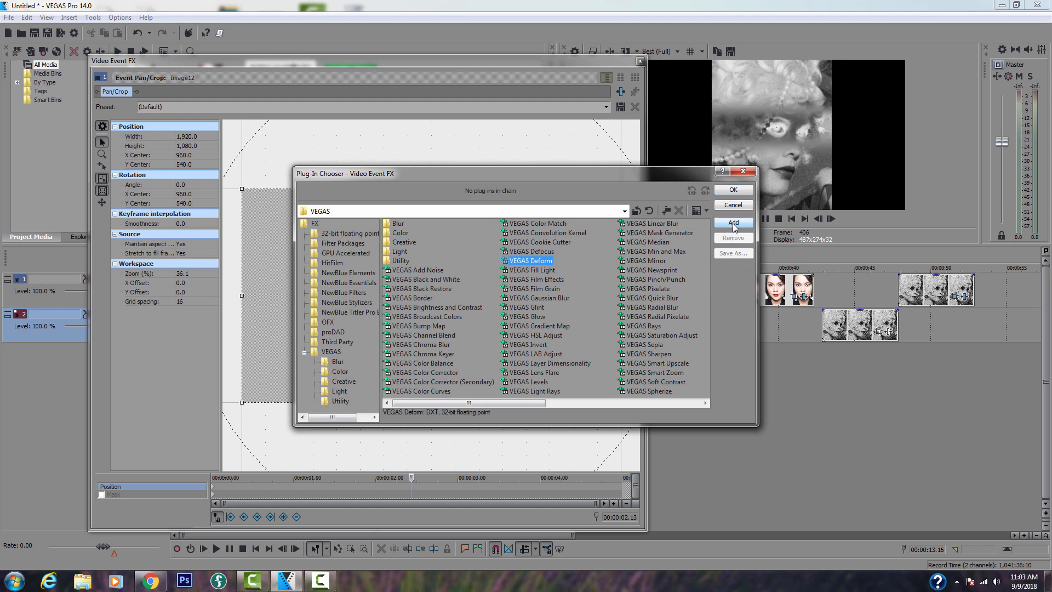
click(733, 222)
click(733, 190)
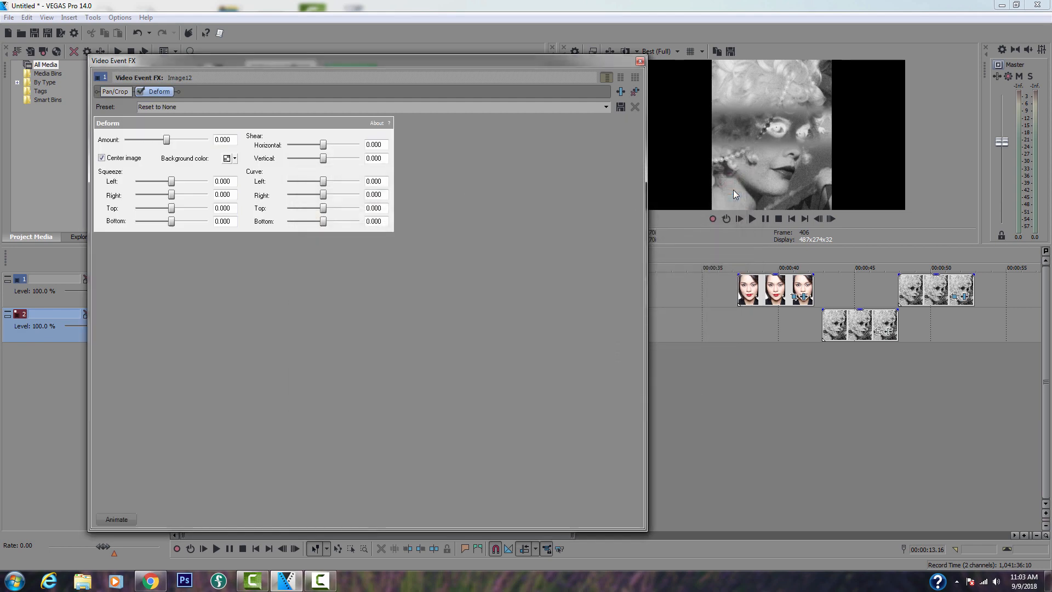
Step: Apply the Shear Horizontally preset to the Deform effect, keeping the horizontal shear at 1.000
click(604, 107)
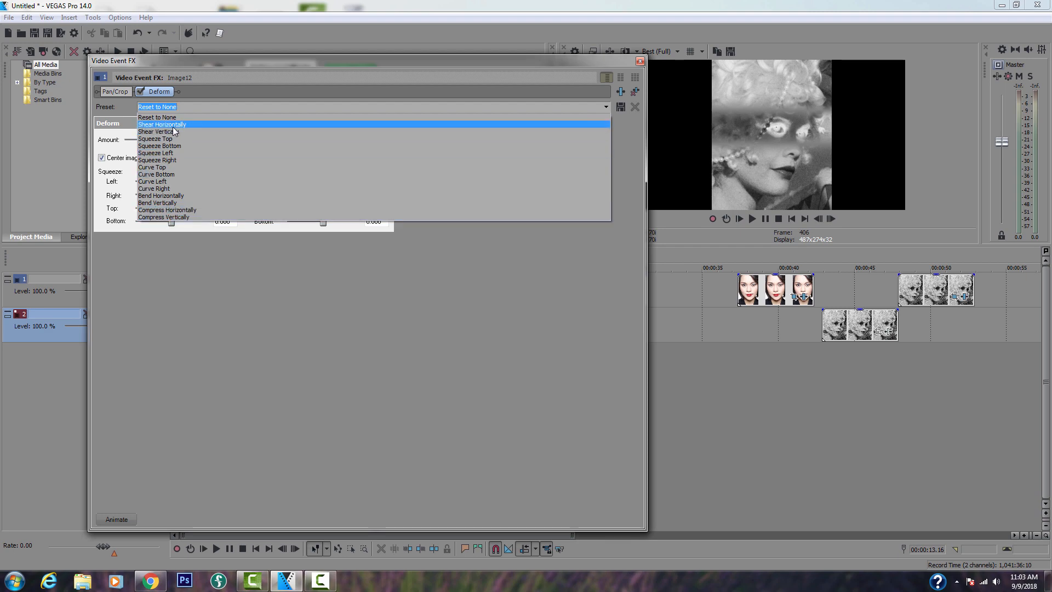
click(173, 126)
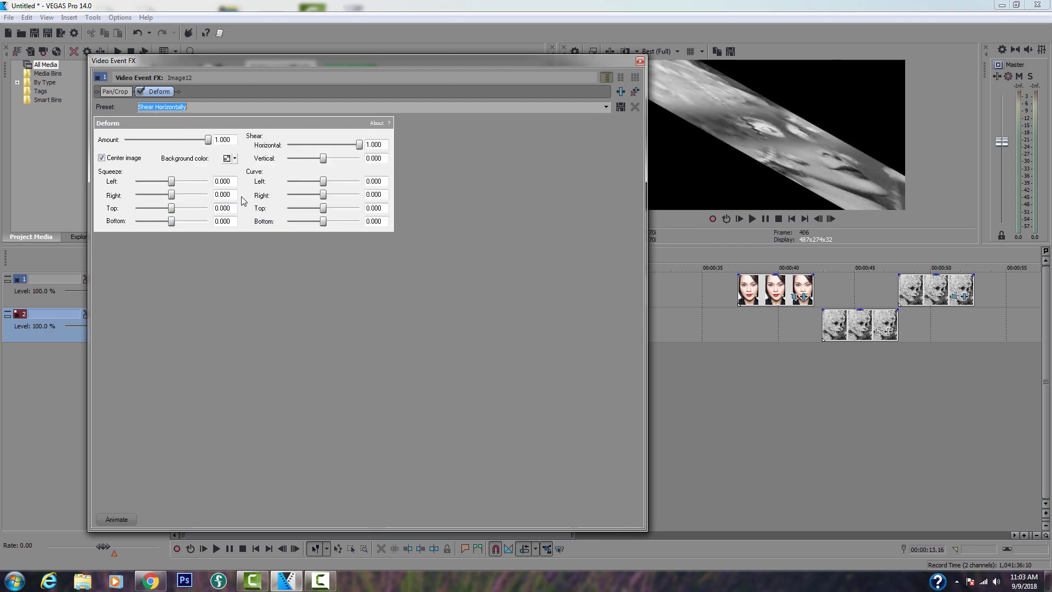
click(359, 146)
mouse_move(359, 147)
mouse_down()
mouse_move(299, 152)
mouse_move(360, 153)
mouse_up()
click(640, 61)
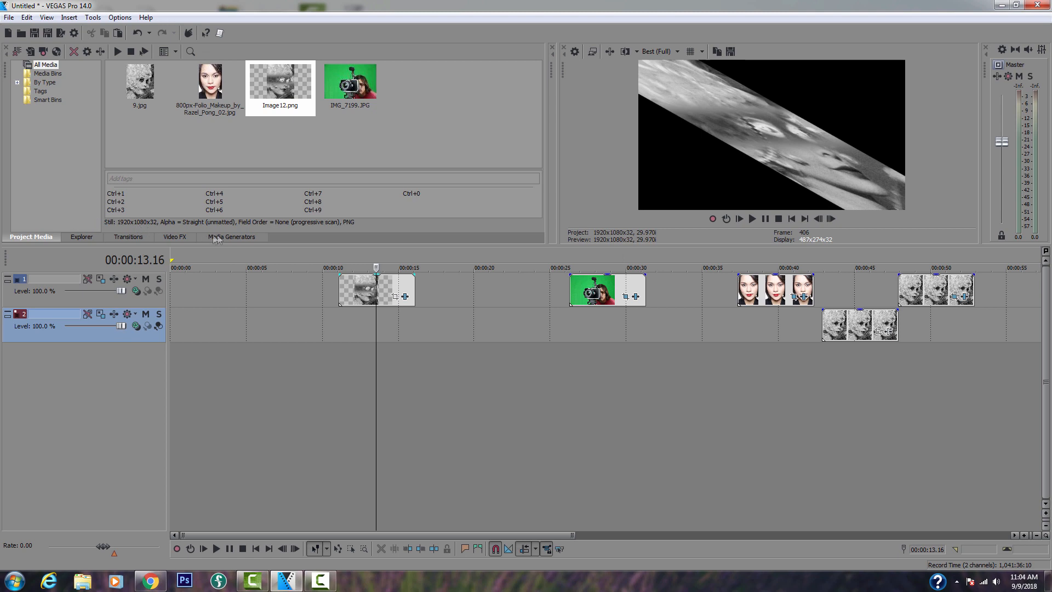
Step: Place a red Solid Color event on track 2 beneath the sheared image and lower its opacity to about 72%
click(230, 238)
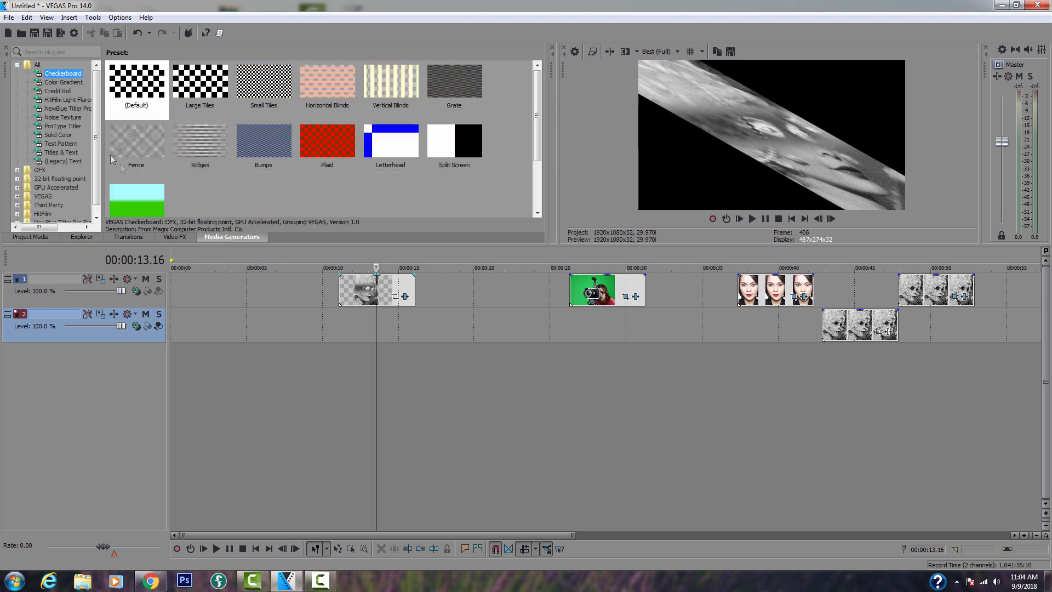
click(58, 136)
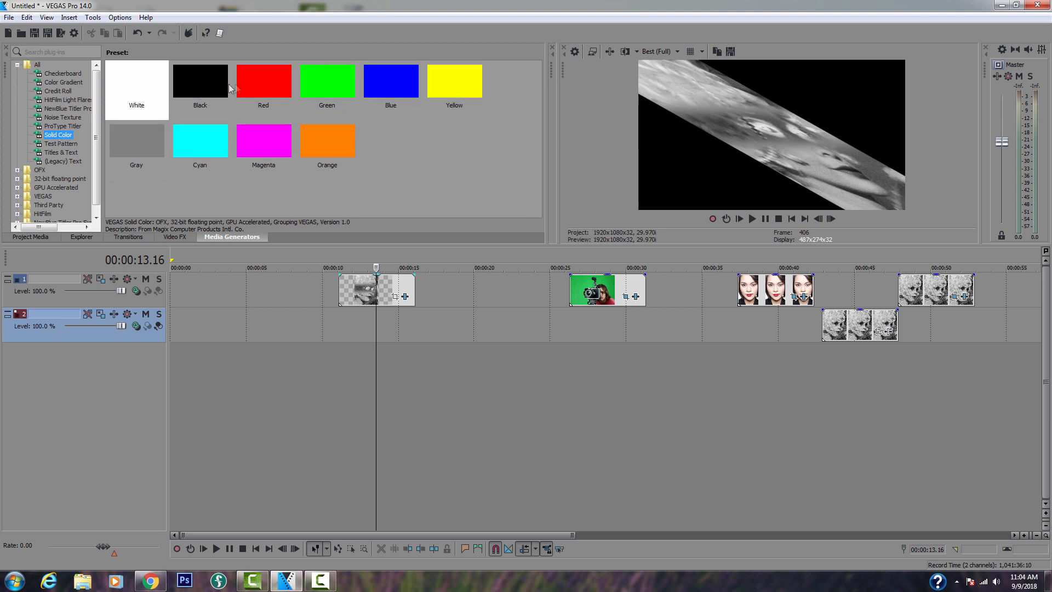
drag(250, 87, 329, 335)
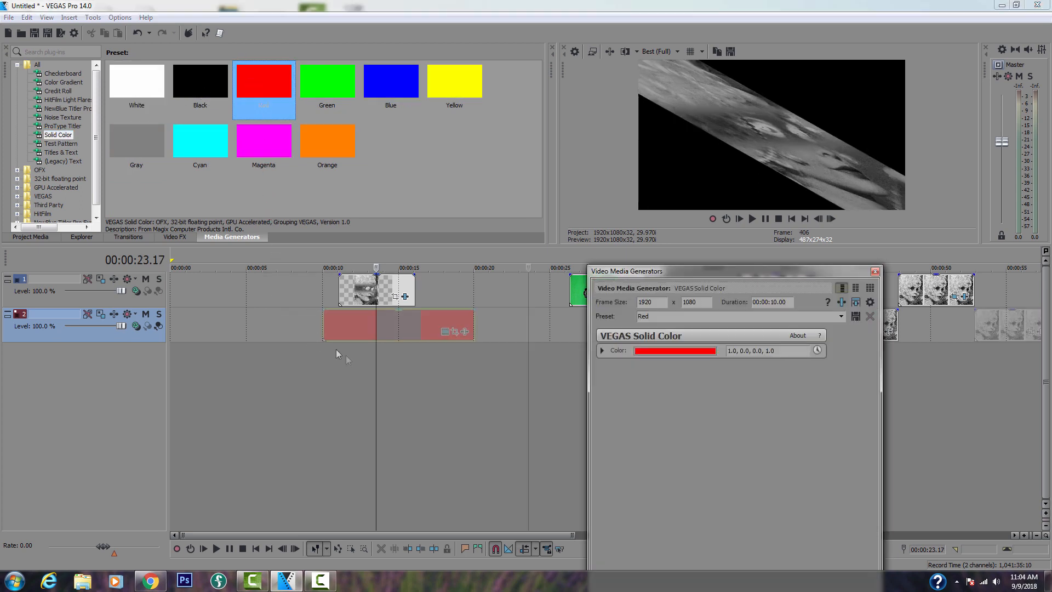
click(373, 375)
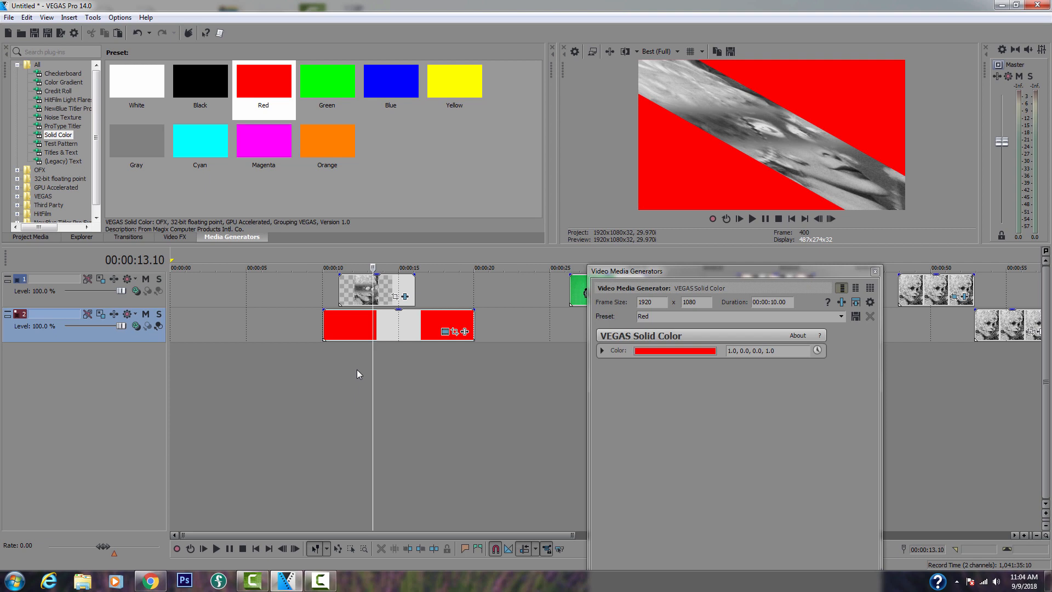
mouse_move(399, 311)
mouse_down()
mouse_move(403, 341)
mouse_move(398, 321)
mouse_up()
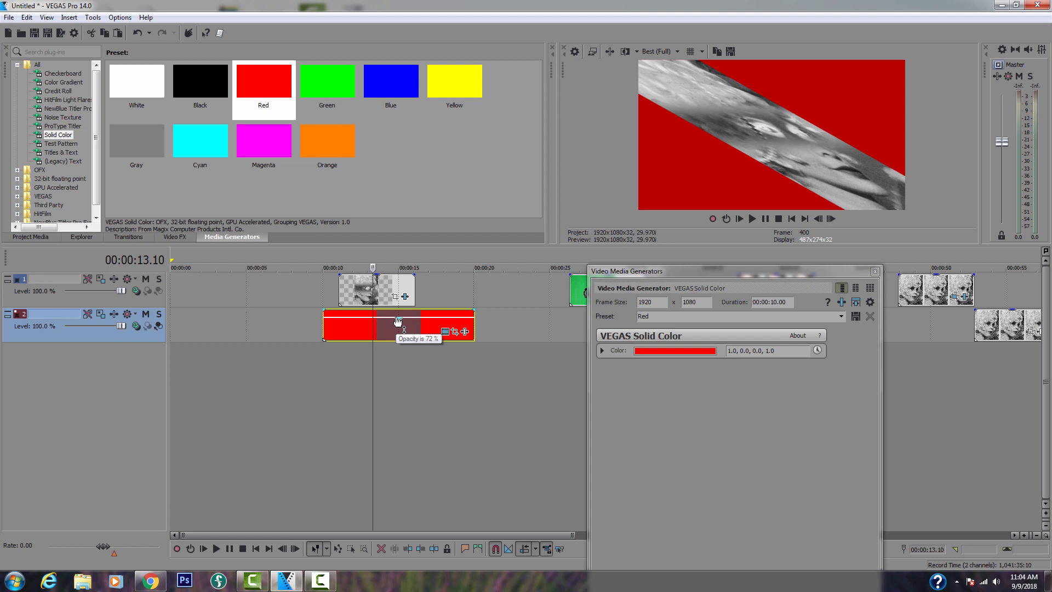